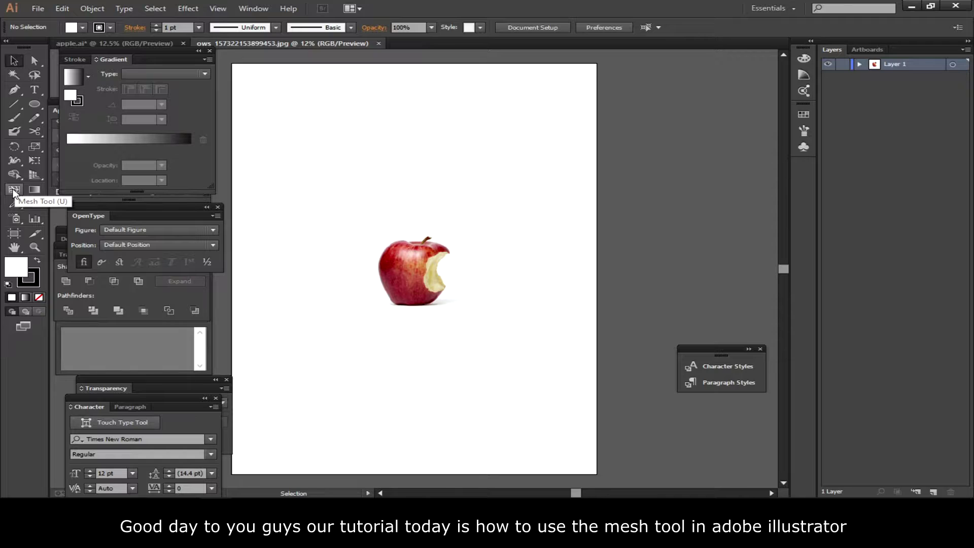
- Alt-drag a copy of the apple photo below the original, then reselect the upper photo
click(366, 251)
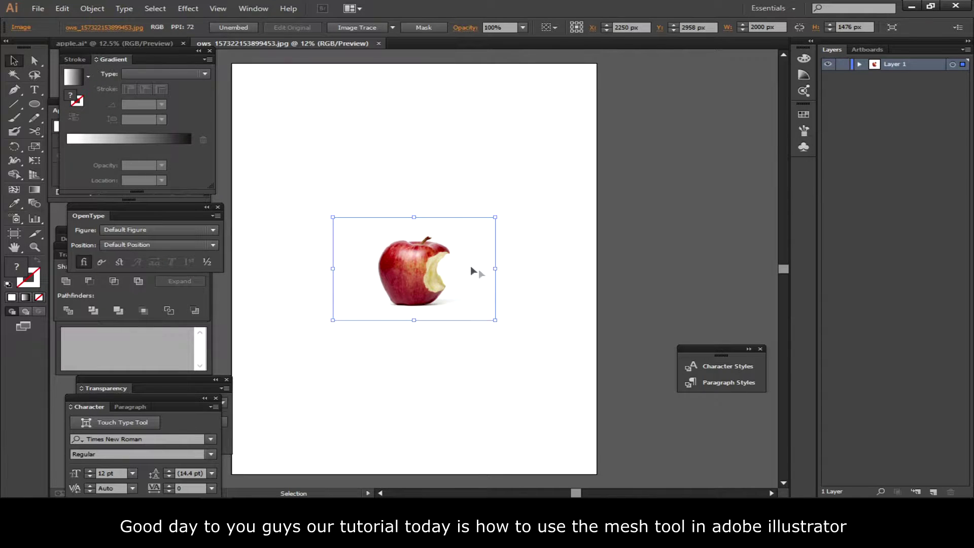
drag(479, 274, 582, 259)
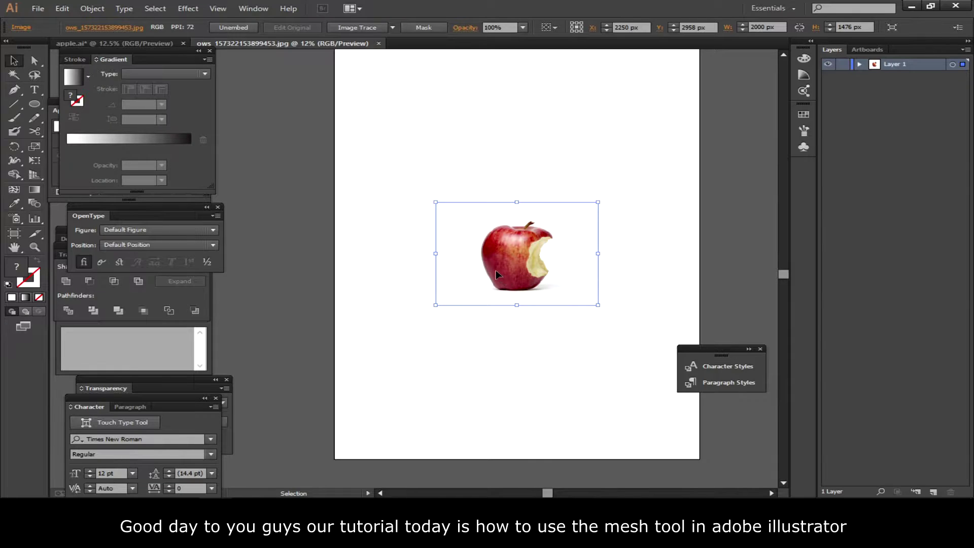
scroll(502, 246, up, 1)
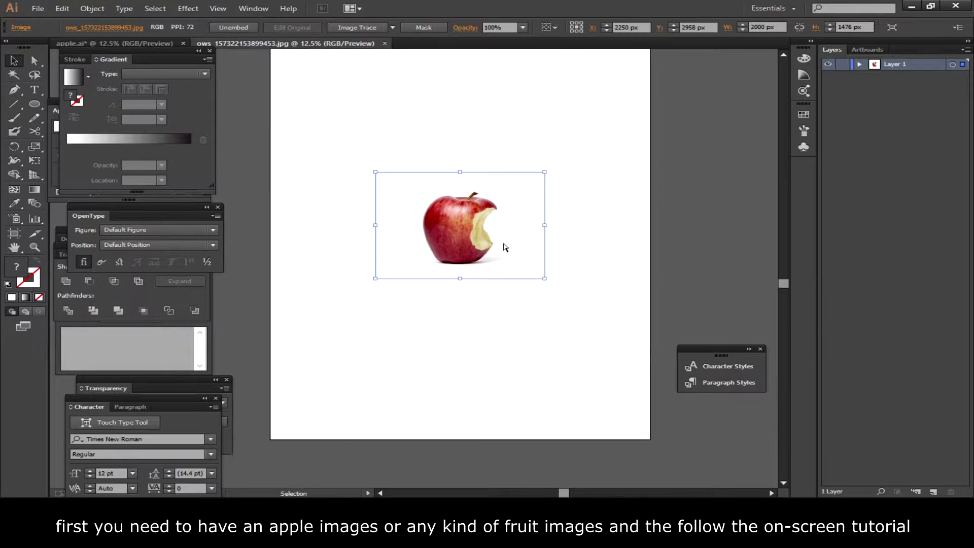
scroll(504, 247, up, 1)
drag(471, 233, 483, 233)
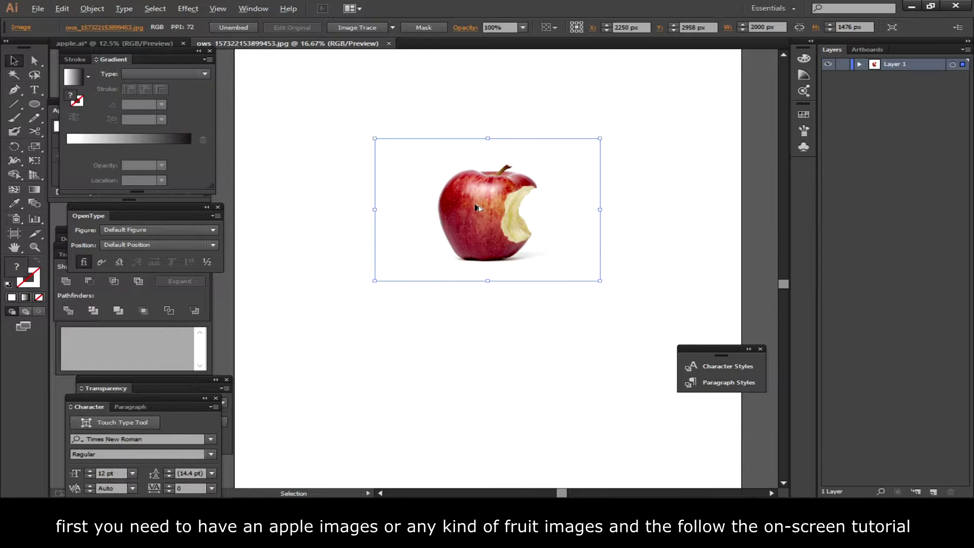
drag(474, 201, 474, 352)
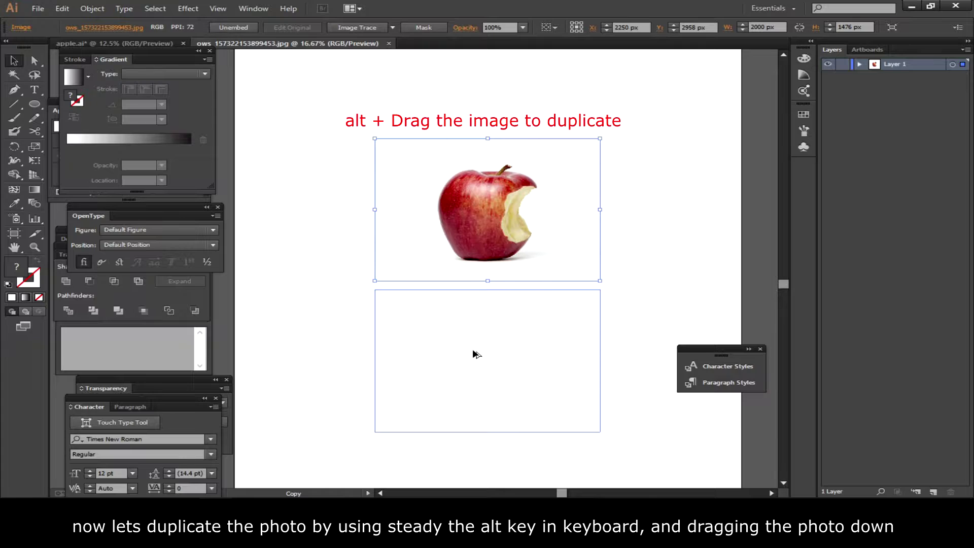
drag(473, 351, 473, 351)
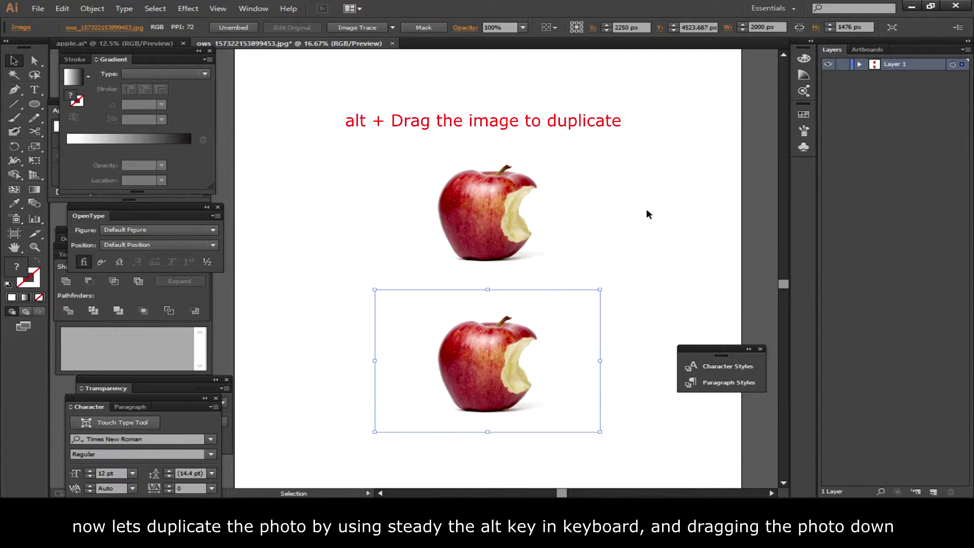
click(591, 224)
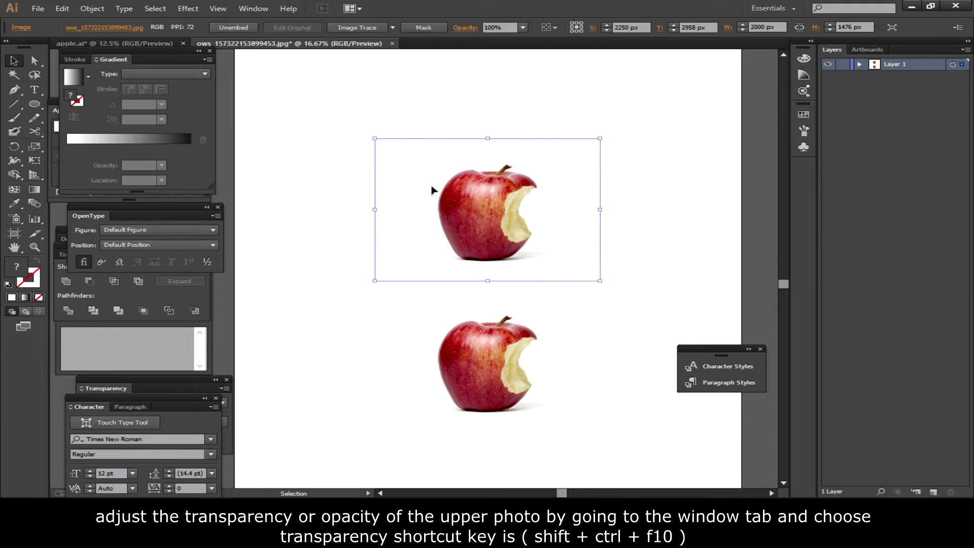
- Set the upper apple photo to 50% opacity in the Transparency panel and lock its layer
click(264, 10)
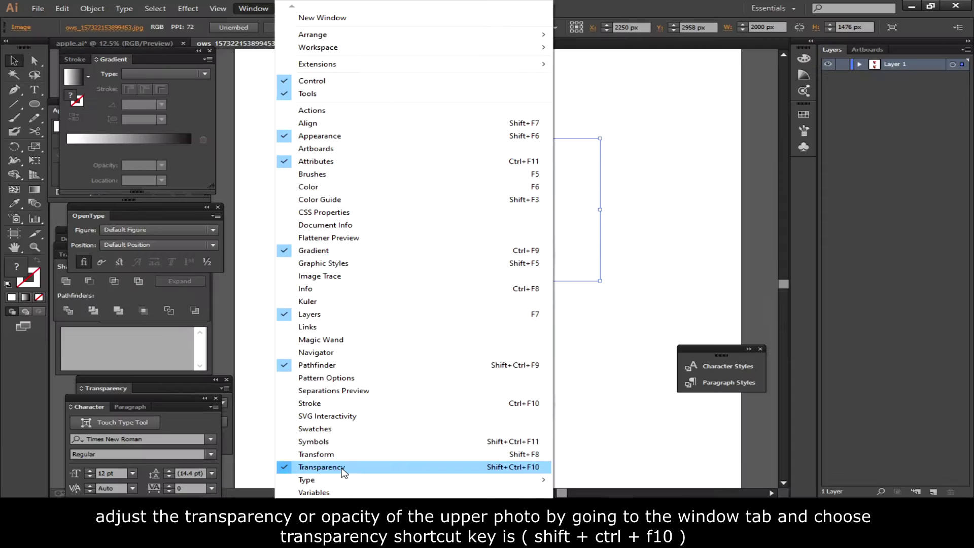
click(340, 467)
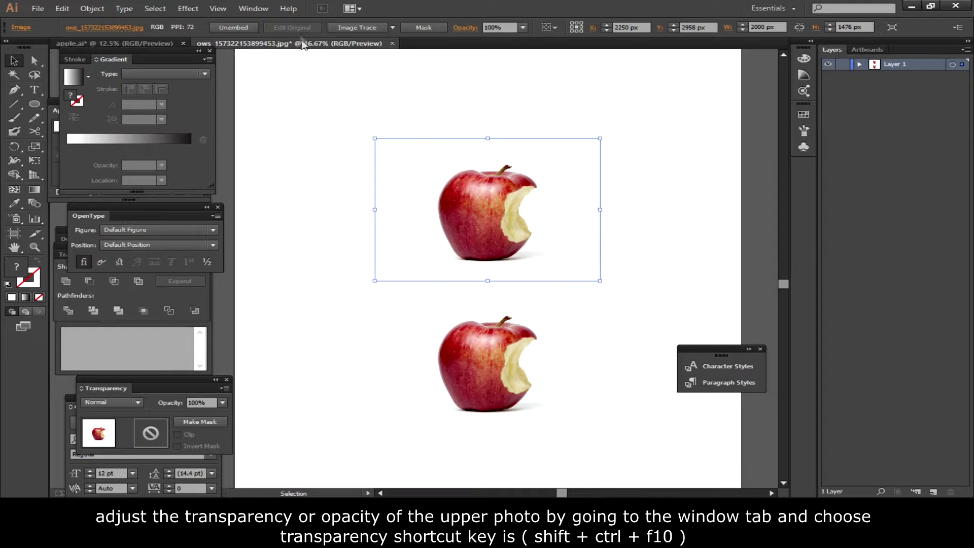
click(253, 8)
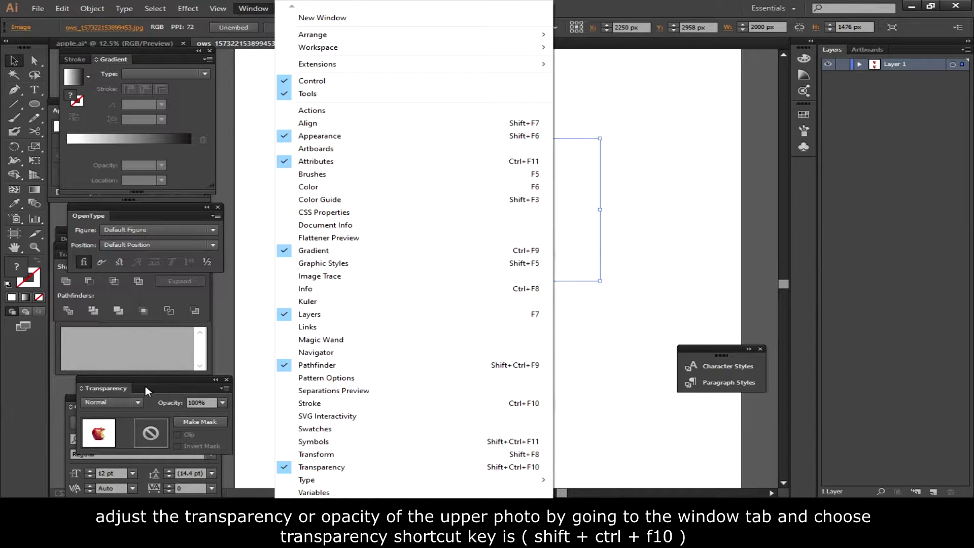
click(336, 468)
mouse_move(105, 388)
mouse_down()
mouse_move(662, 106)
mouse_move(680, 72)
mouse_up()
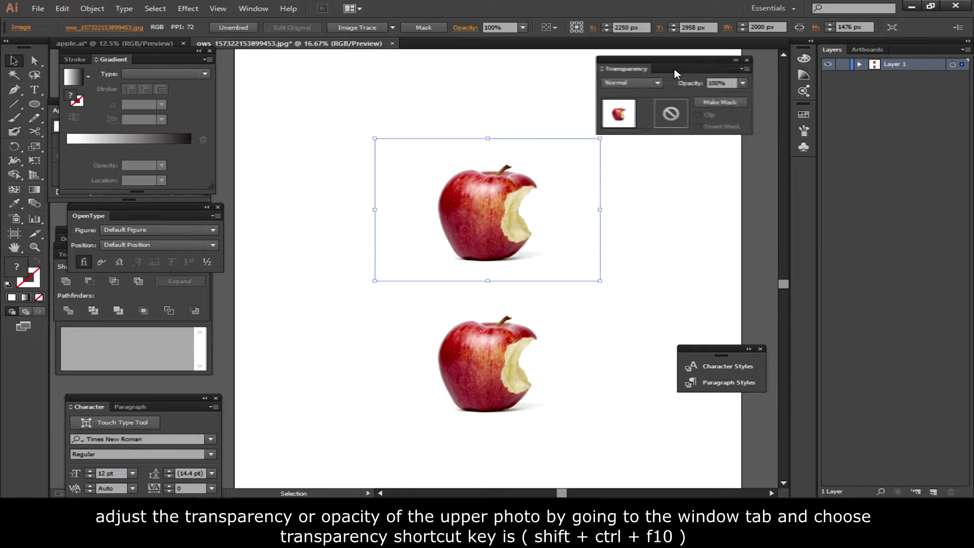
text(50)
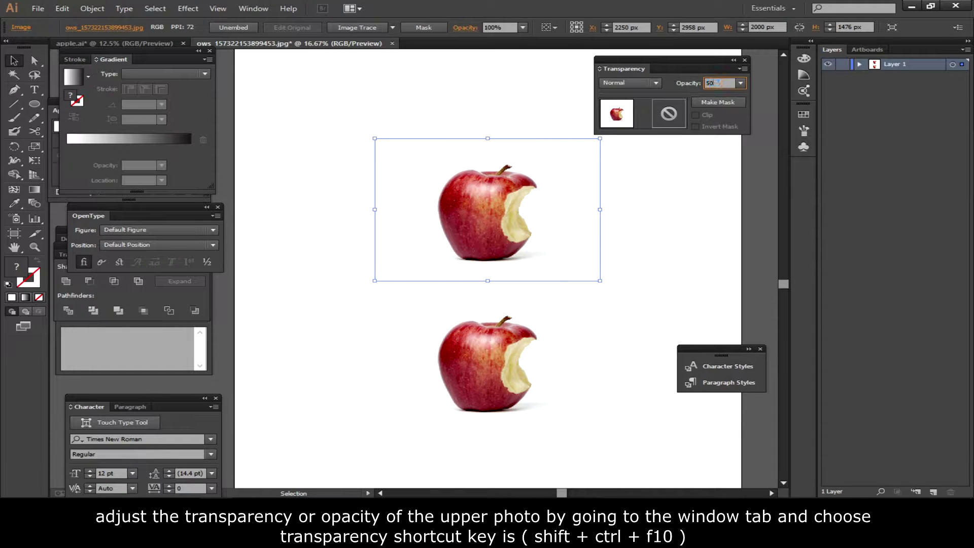
key(Return)
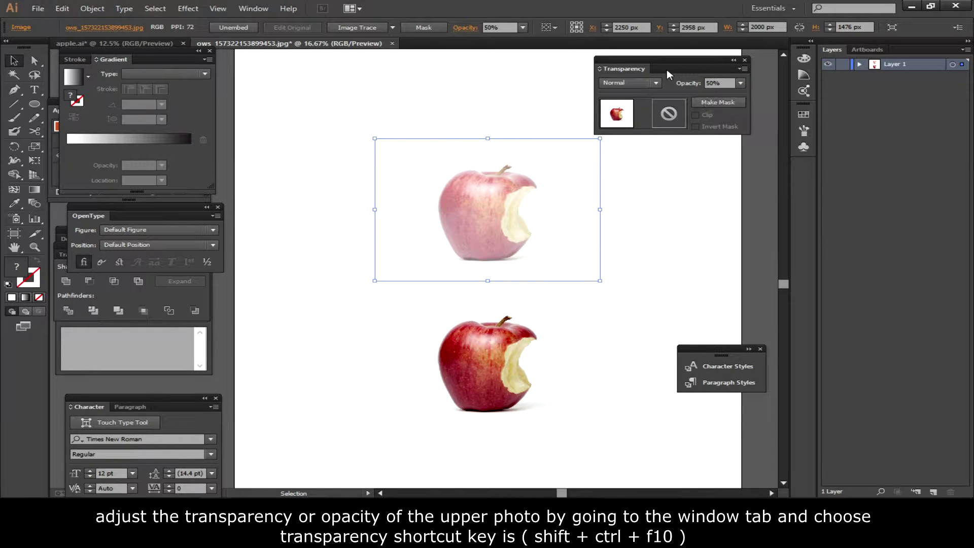
drag(669, 75, 127, 336)
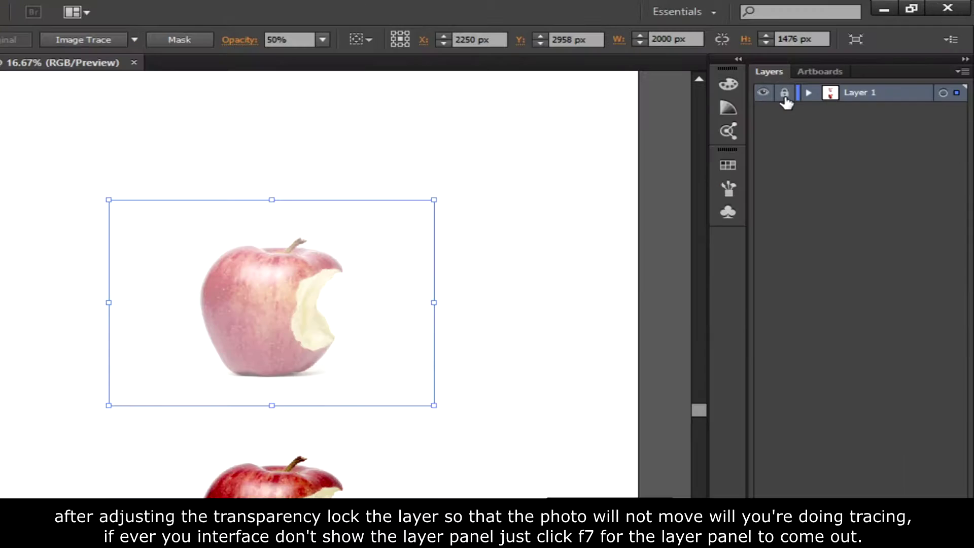
click(843, 65)
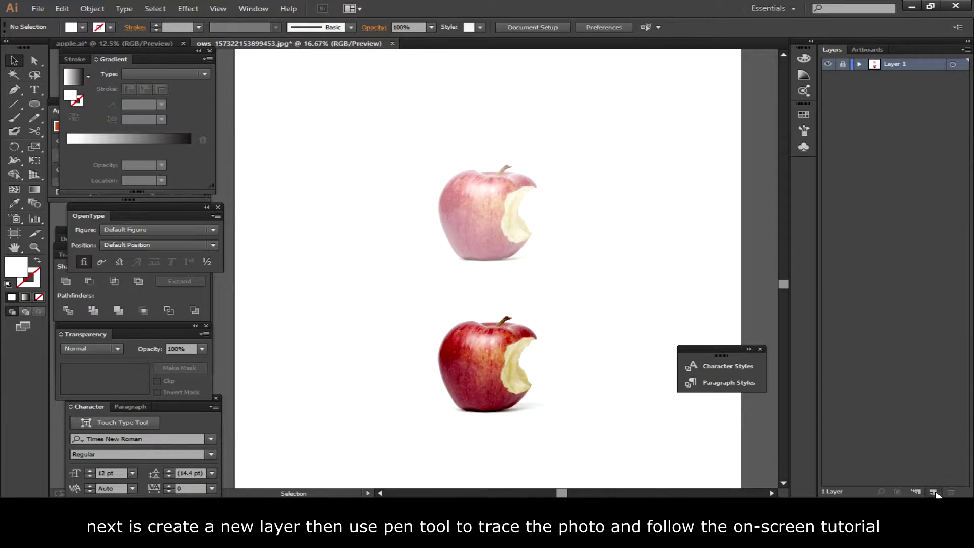
- Add a new tracing layer and place the first Pen anchor on the upper apple's top edge
click(934, 492)
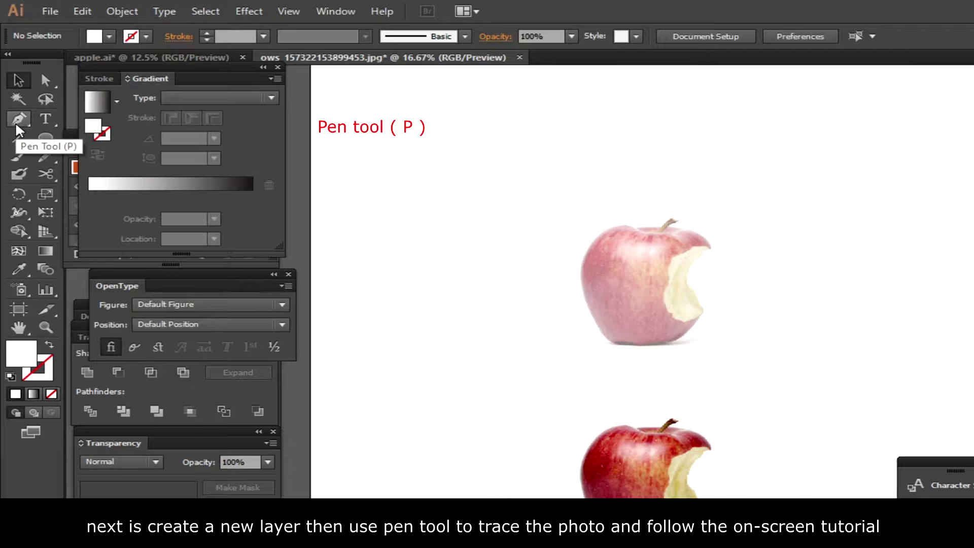
click(17, 124)
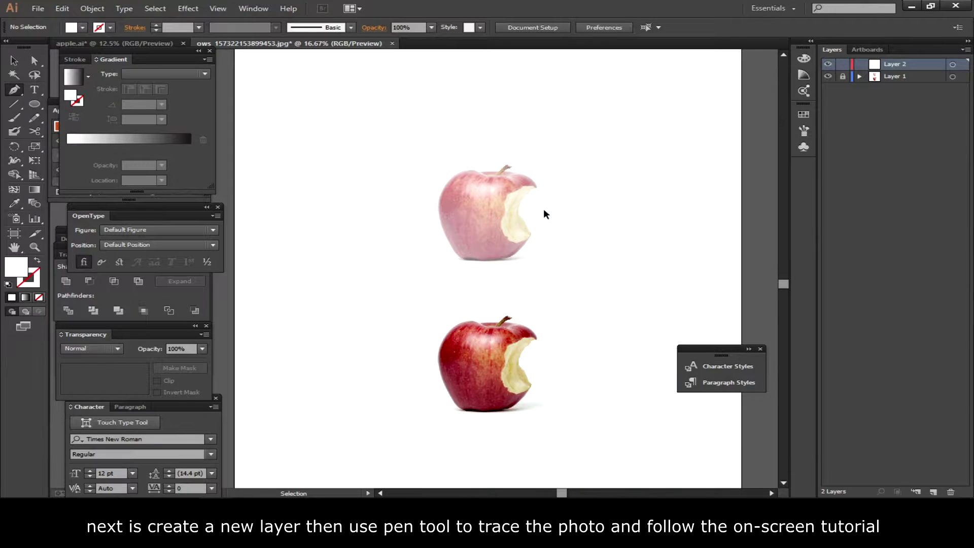
scroll(541, 207, up, 1)
scroll(541, 208, up, 1)
scroll(594, 213, up, 1)
scroll(560, 249, up, 1)
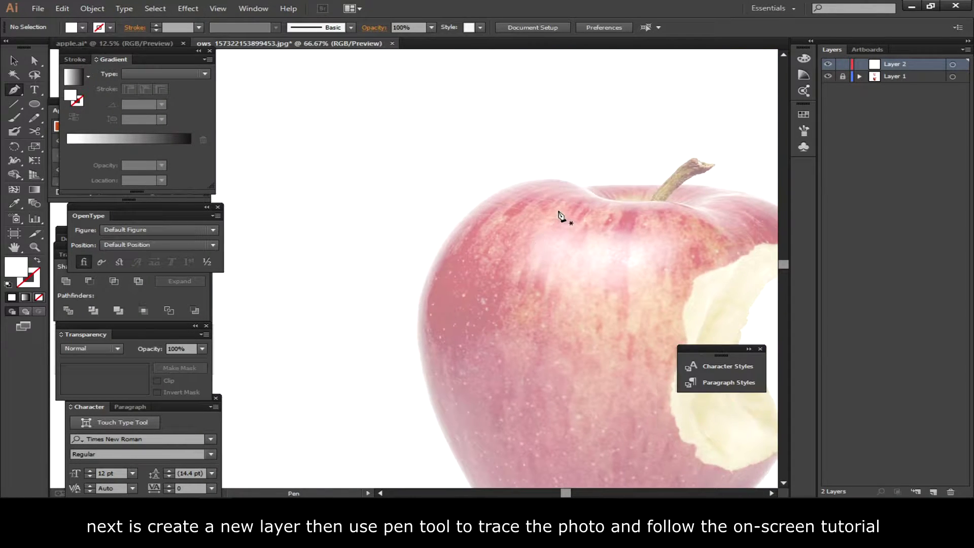
click(580, 186)
- Curve the pen path along the apple's top and down its left edge, breaking anchor handles
drag(490, 196, 456, 226)
click(490, 196)
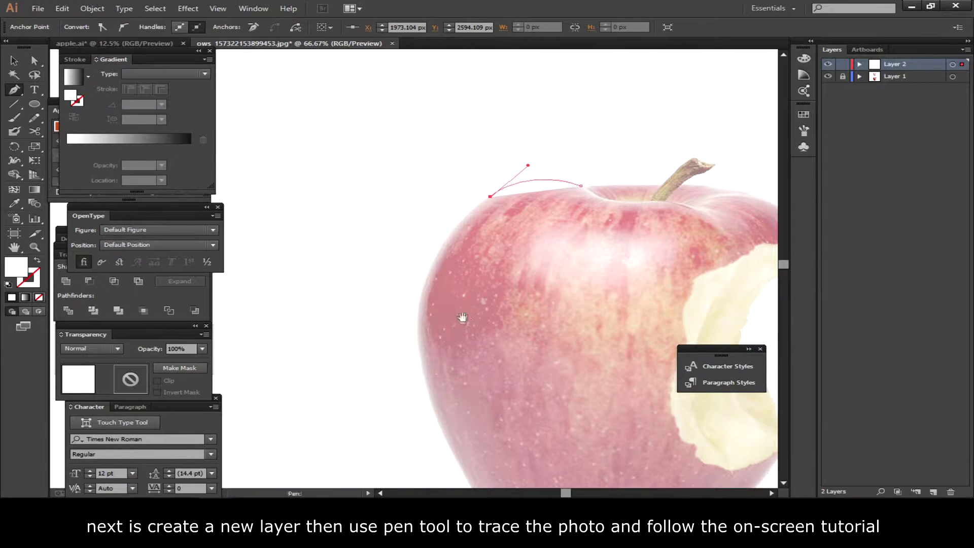
drag(462, 318, 455, 224)
drag(407, 246, 415, 350)
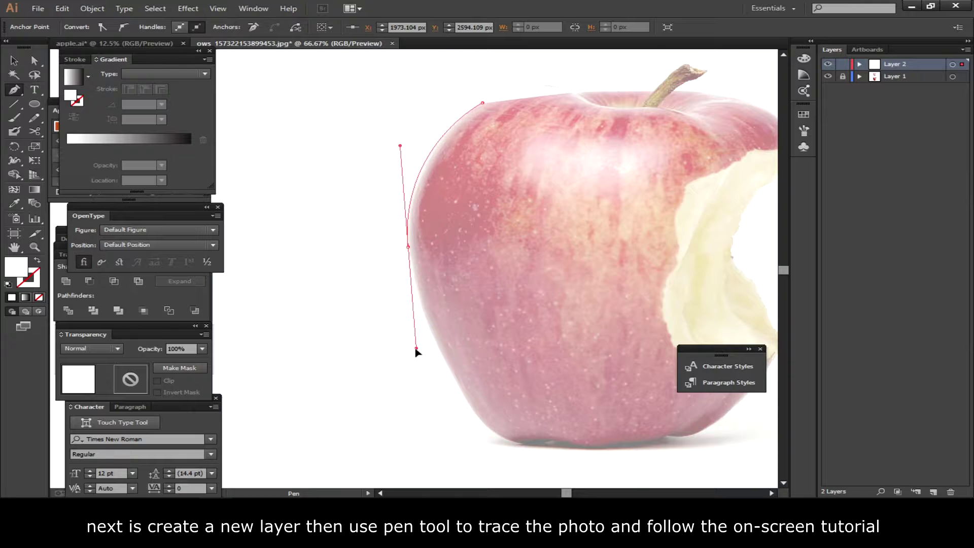
alt+click(407, 246)
scroll(485, 256, up, 3)
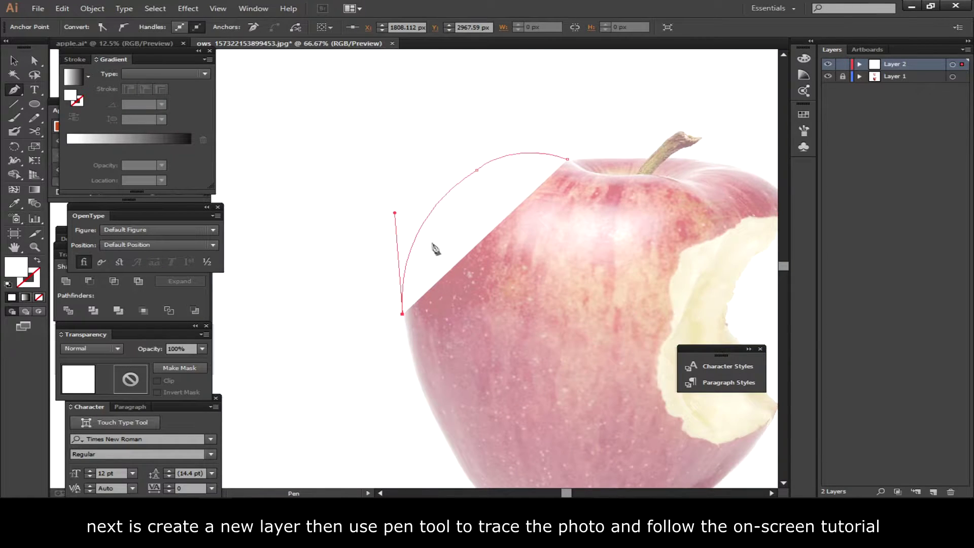
drag(535, 189, 505, 212)
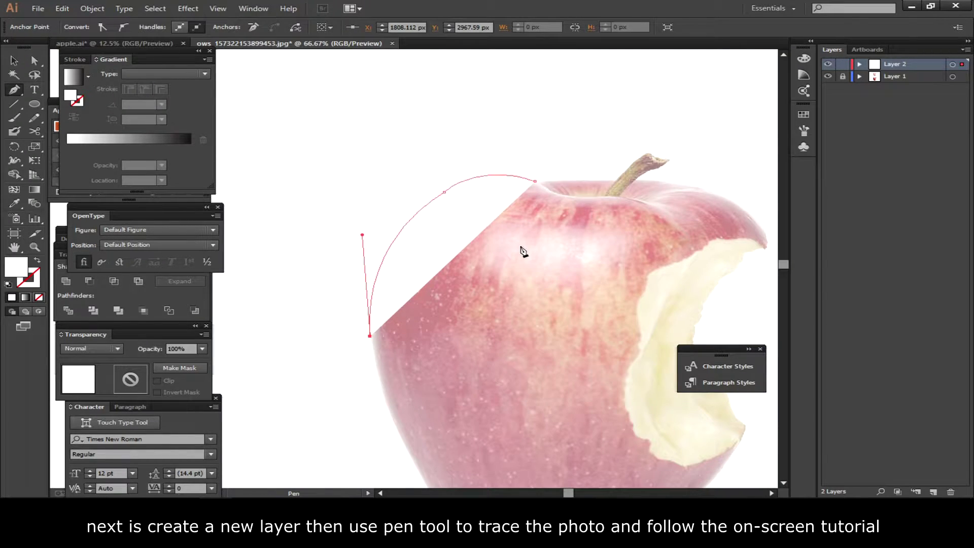
key(i)
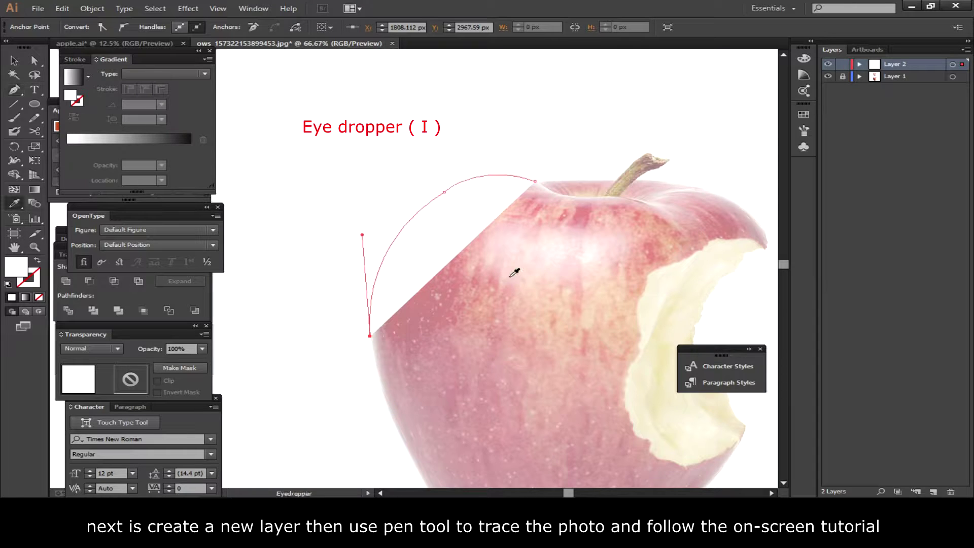
- Sample the full-colour apple's red and swap it from the path's fill to its stroke
mouse_move(563, 311)
mouse_down()
mouse_move(487, 260)
mouse_move(523, 302)
mouse_up()
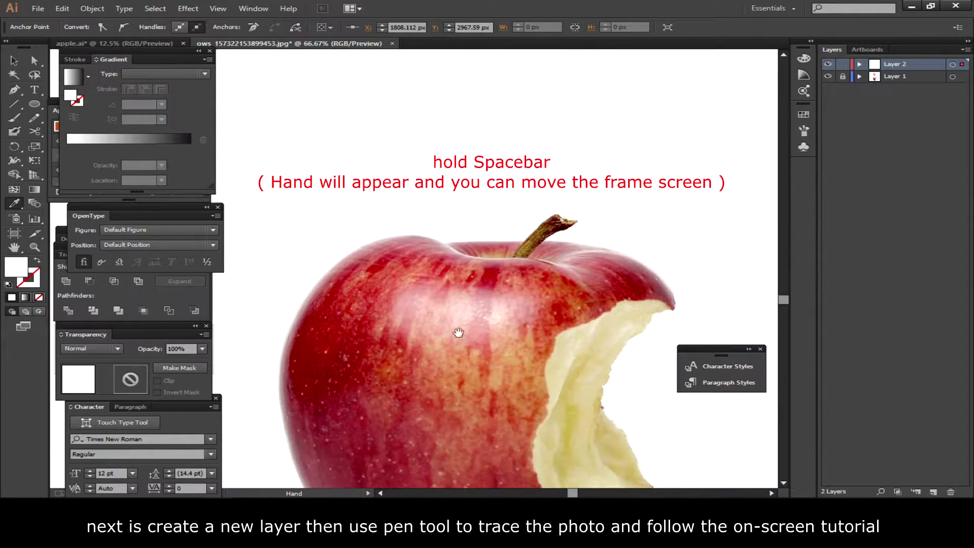
drag(377, 340, 438, 311)
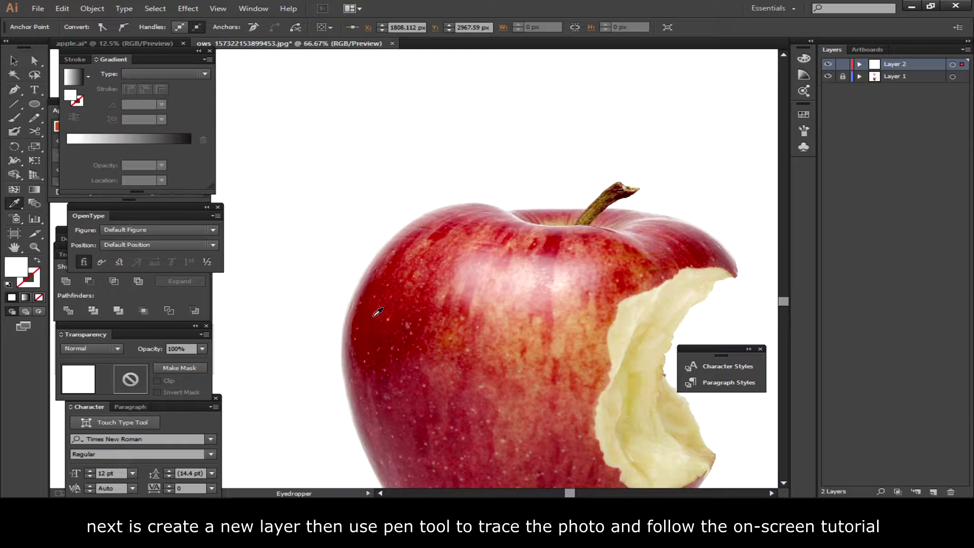
click(374, 328)
key(space)
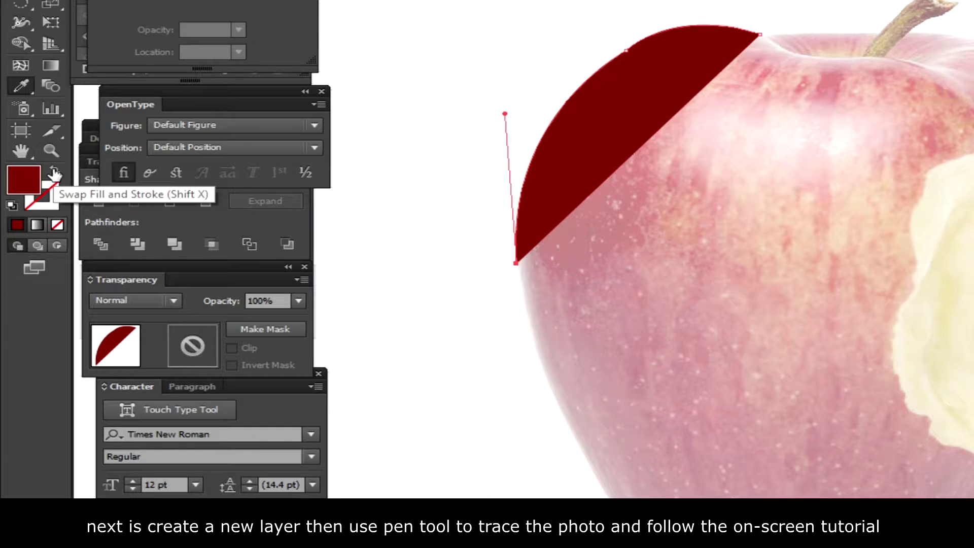
click(54, 174)
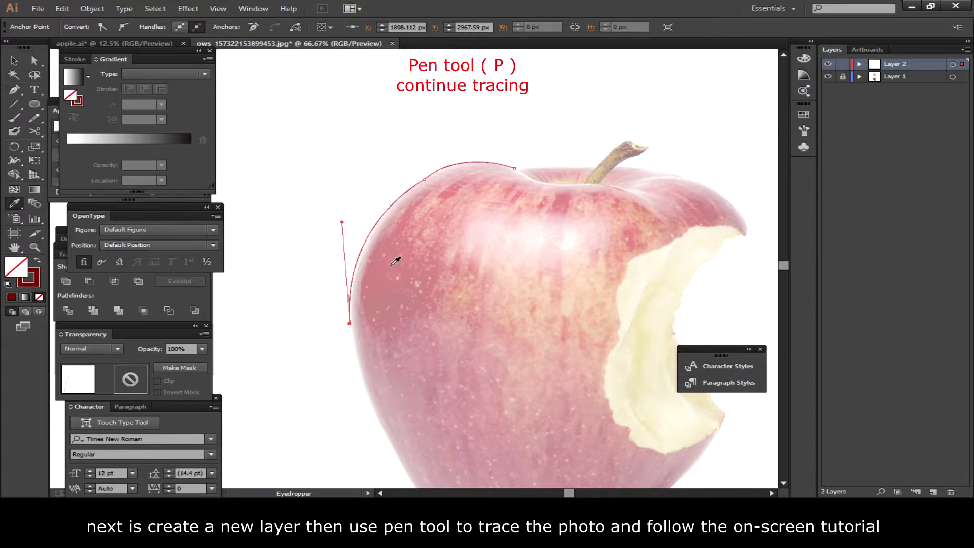
- Extend the outline down the apple's left side and along its bottom, undoing misplaced anchors
key(p)
scroll(456, 365, down, 5)
scroll(457, 366, right, 2)
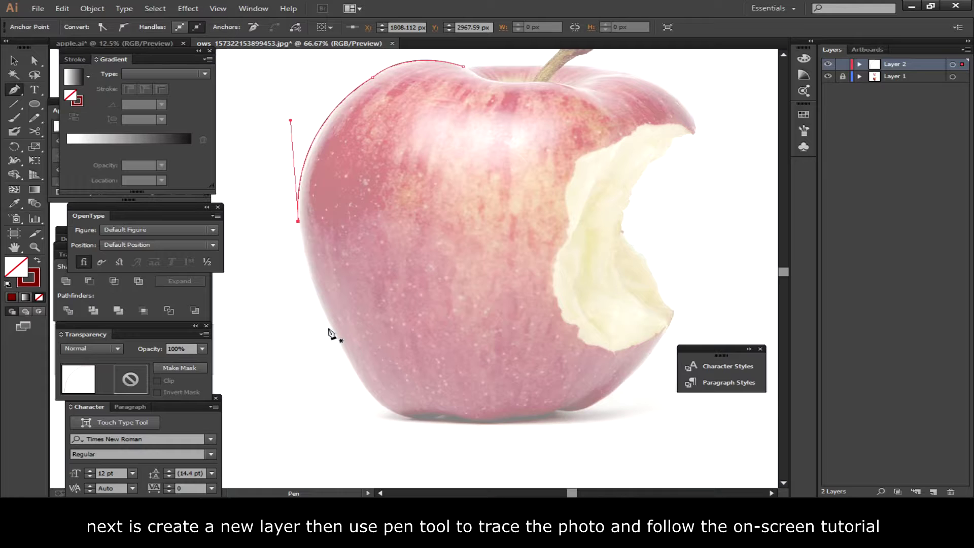
drag(332, 327, 356, 370)
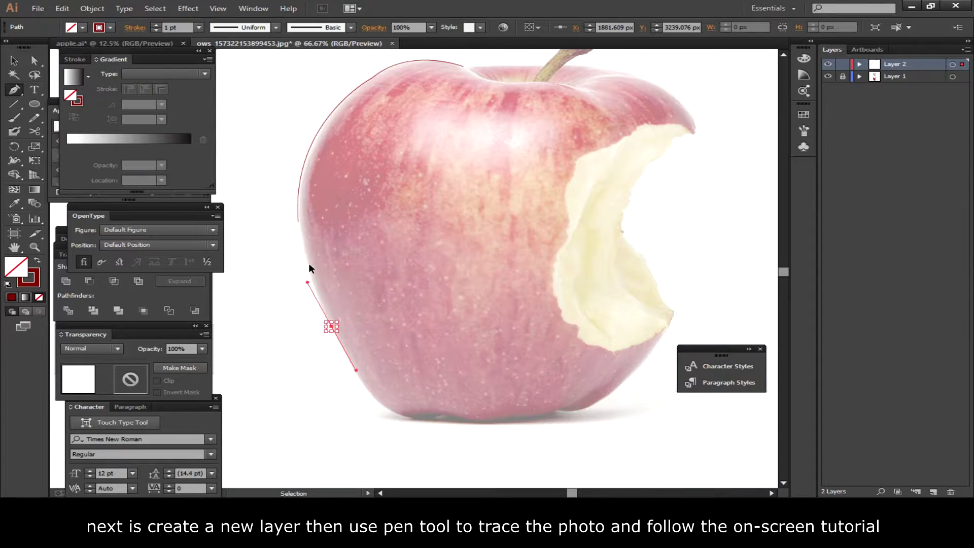
key(ctrl+z)
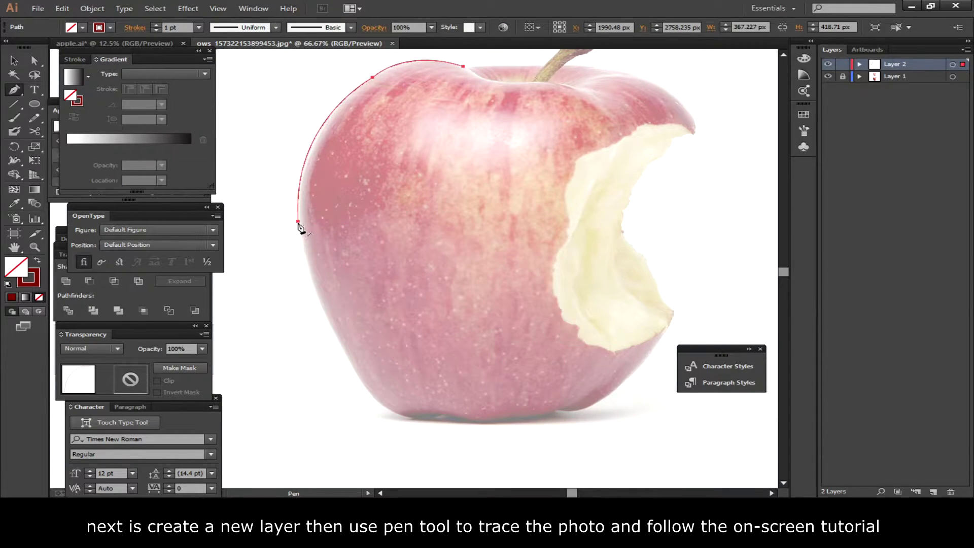
click(299, 223)
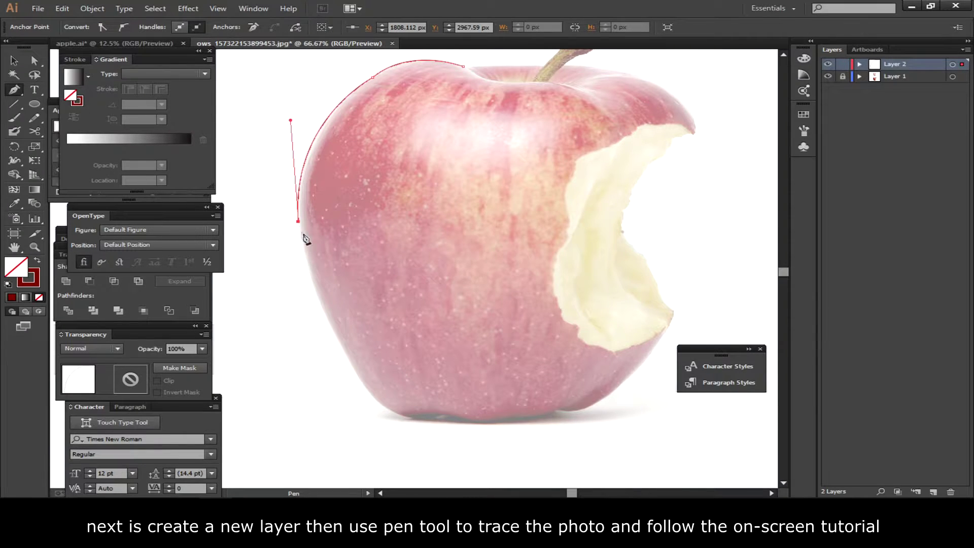
drag(329, 323, 360, 377)
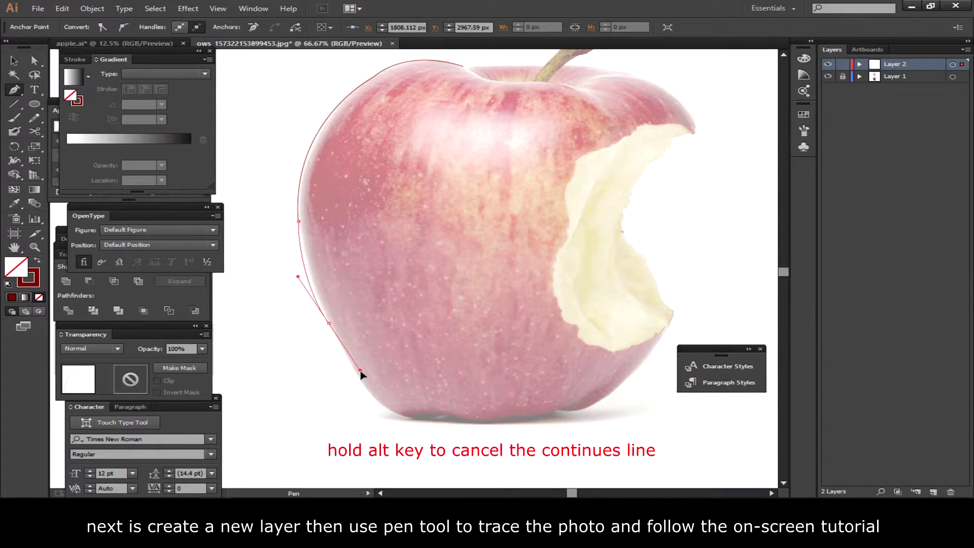
alt+click(329, 323)
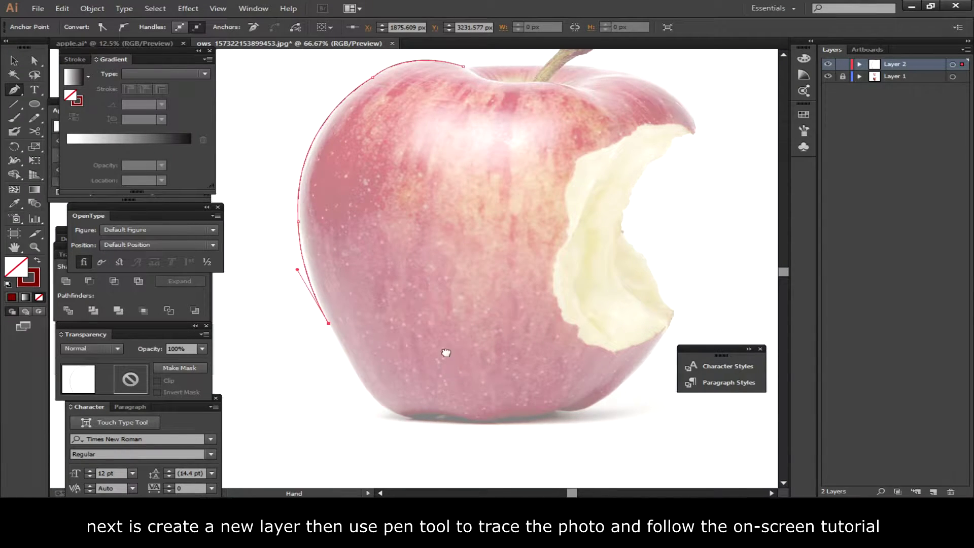
drag(445, 352, 399, 246)
drag(369, 312, 423, 318)
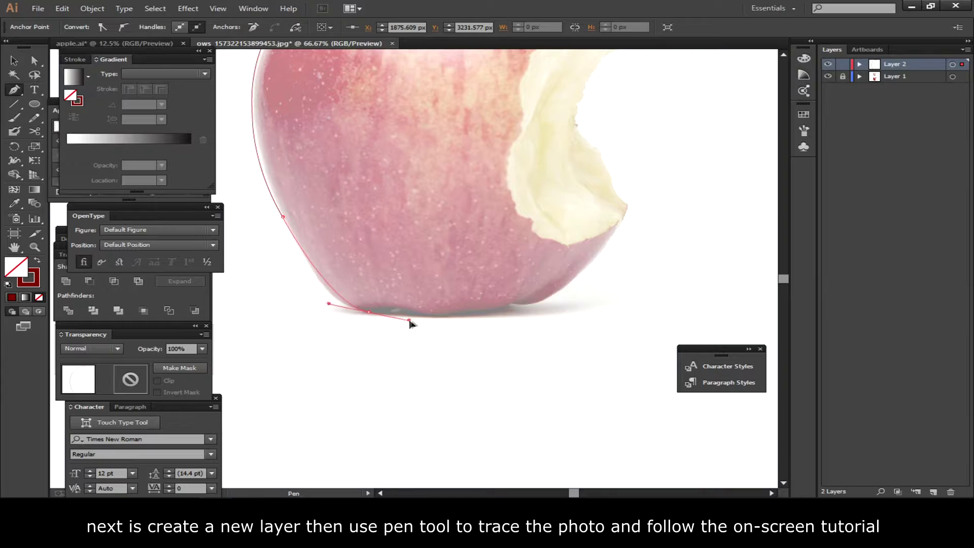
alt+click(369, 312)
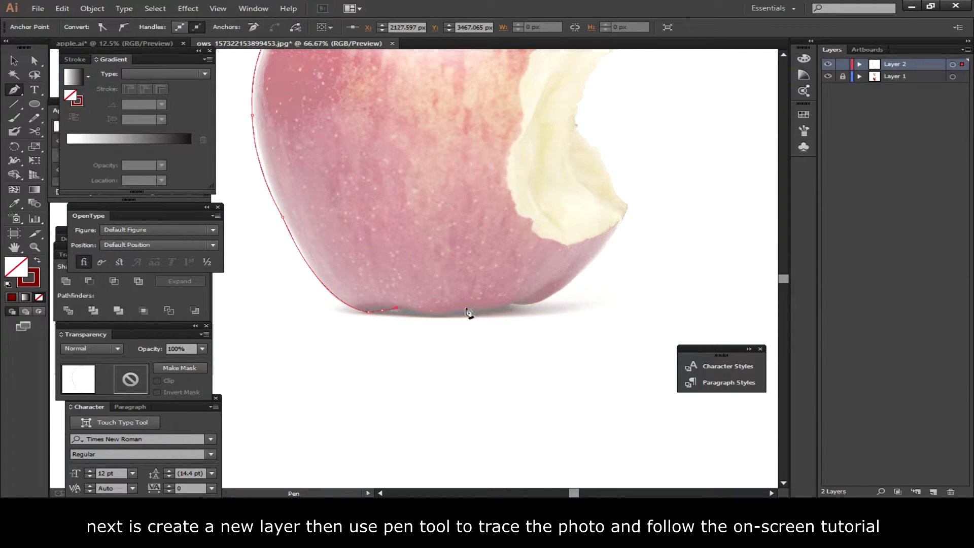
key(ctrl+z)
drag(472, 301, 474, 299)
key(ctrl+z)
- Curve the outline up the lower right to the bite's lower corner, zoomed in
drag(527, 307, 506, 313)
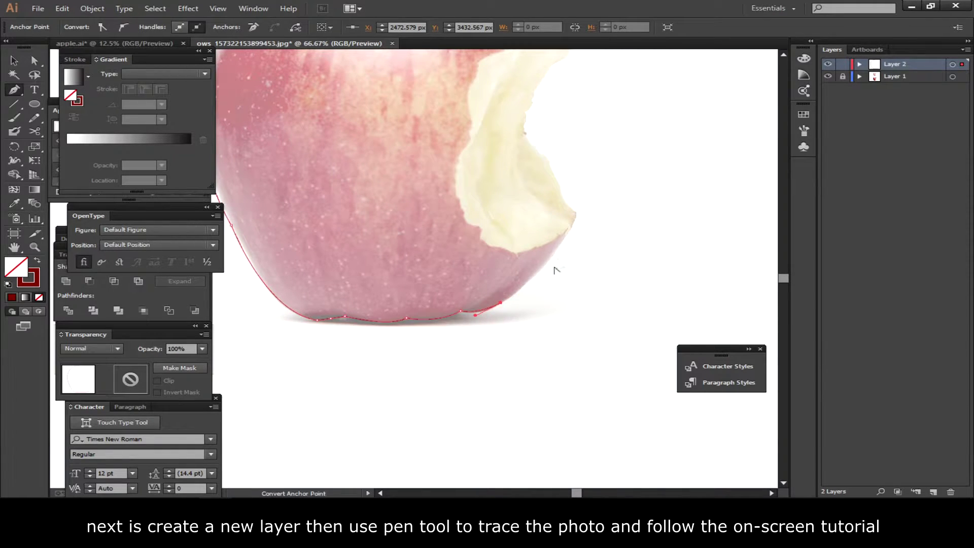
drag(563, 248, 586, 185)
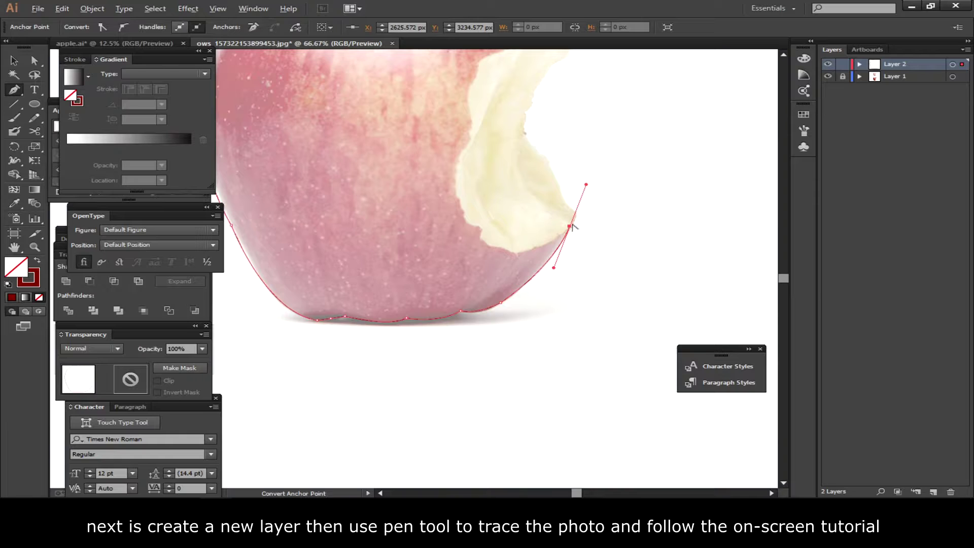
key(ctrl+z)
key(ctrl)
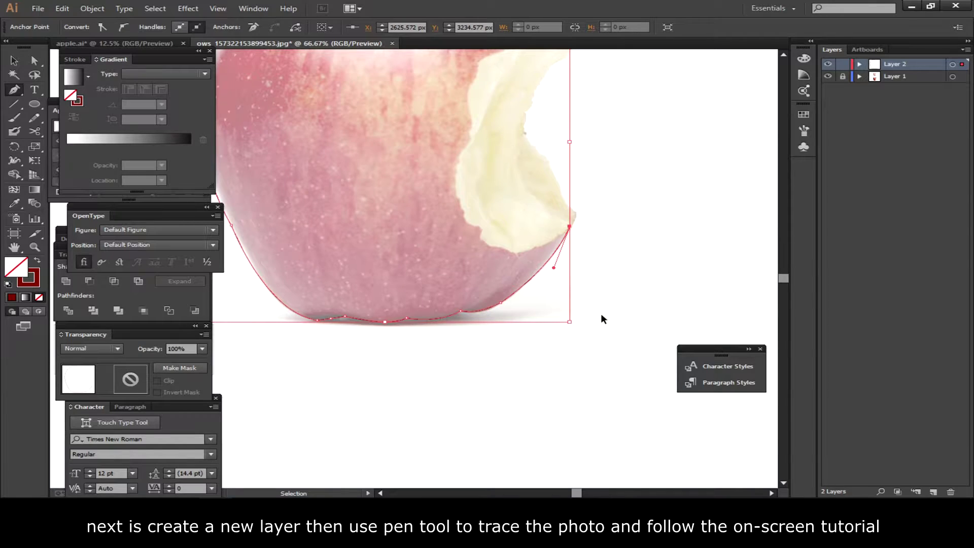
key(ctrl+plus)
key(ctrl+plus)
key(ctrl+minus)
key(ctrl+minus)
key(ctrl+plus)
key(ctrl+plus)
scroll(599, 310, right, 2)
scroll(583, 269, right, 2)
mouse_move(574, 234)
mouse_down()
mouse_move(537, 234)
mouse_move(521, 246)
mouse_up()
click(574, 234)
- Trace the jagged bite edge upward with a series of corner points
click(530, 249)
click(495, 237)
click(445, 215)
click(439, 188)
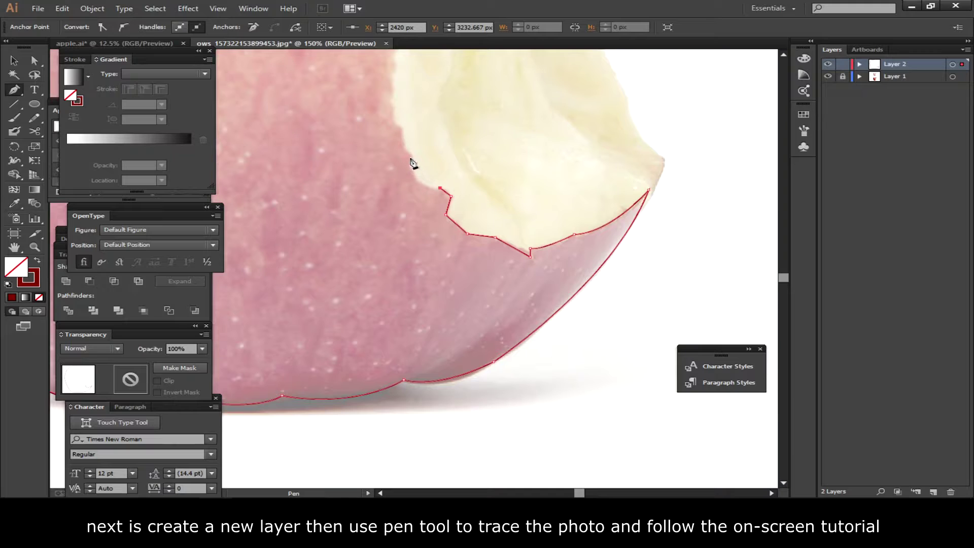
drag(411, 159, 414, 131)
drag(448, 246, 436, 216)
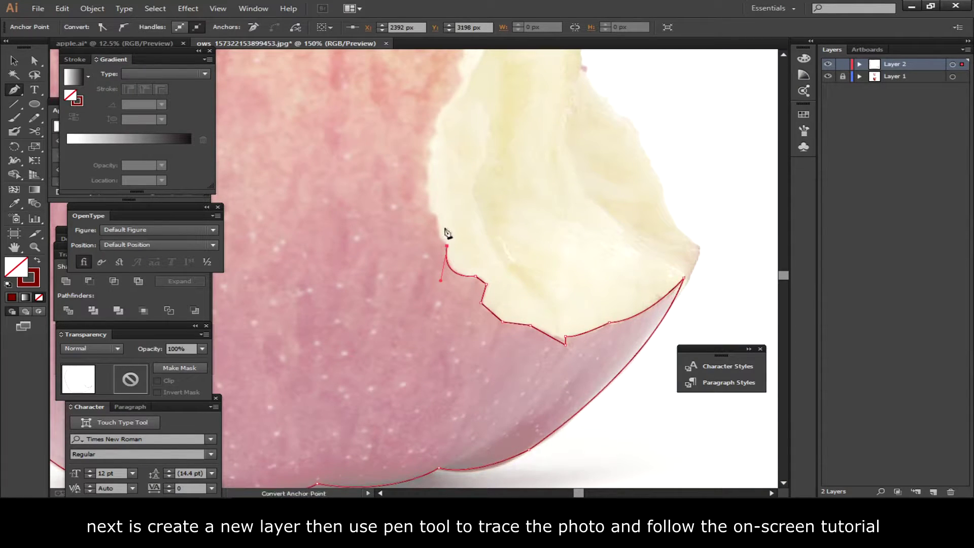
click(429, 204)
click(428, 162)
click(429, 128)
click(449, 92)
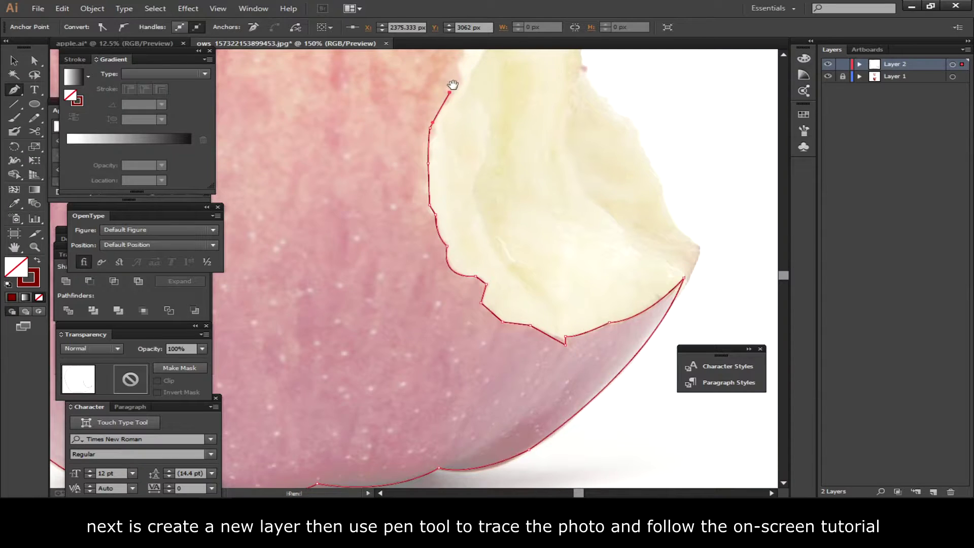
drag(453, 85, 452, 209)
click(457, 100)
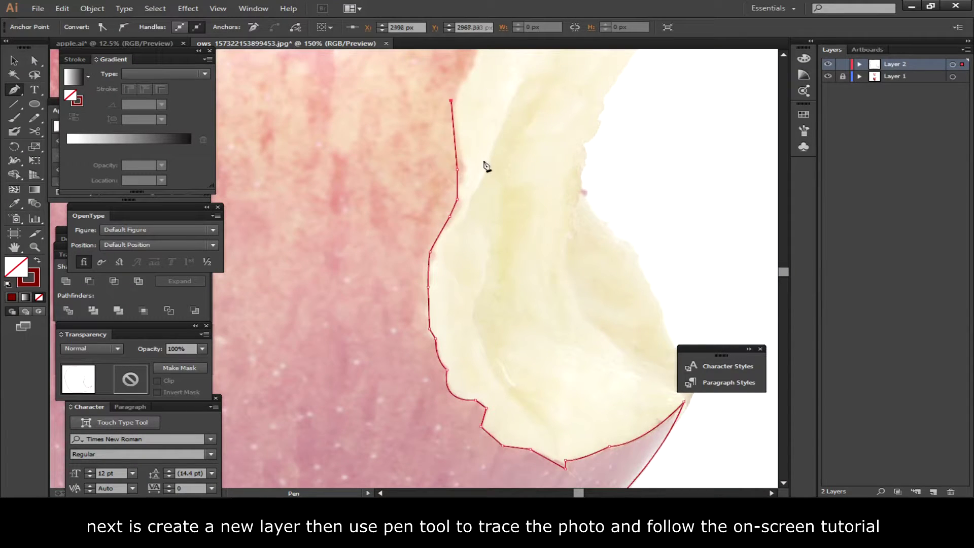
key(ctrl+minus)
scroll(467, 294, up, 5)
- Trace the upper bite corner and the apple top past the stem, closing the path
click(458, 274)
click(524, 244)
click(554, 221)
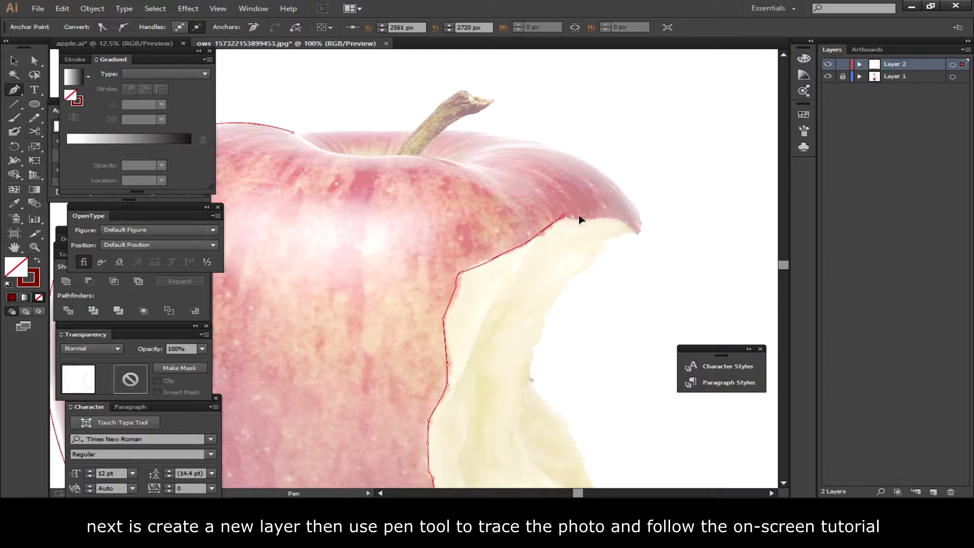
click(611, 219)
click(622, 222)
click(638, 233)
drag(535, 144, 648, 167)
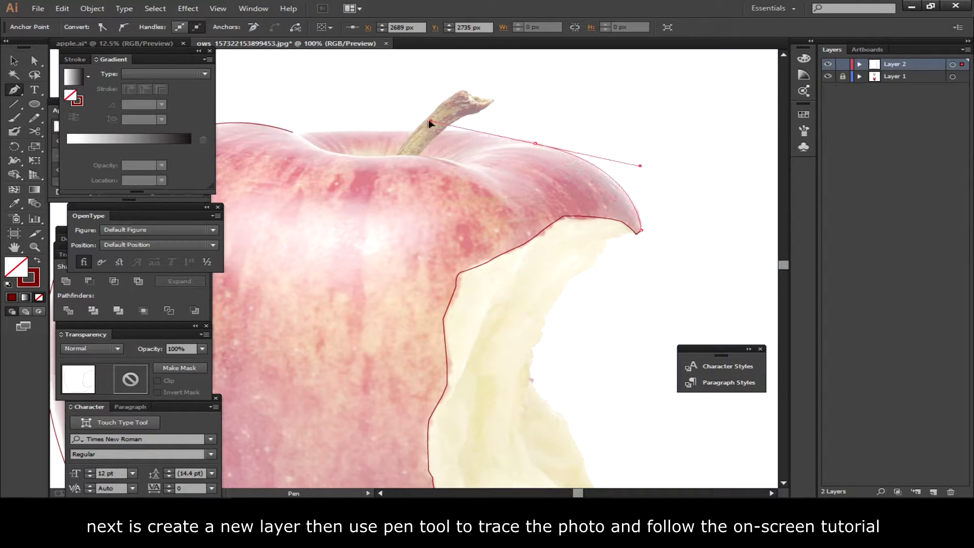
drag(417, 129, 358, 133)
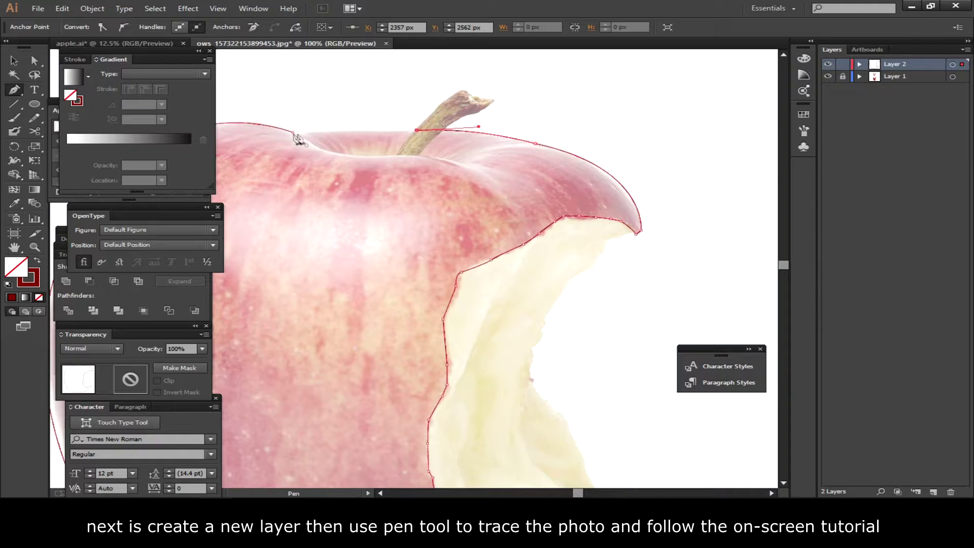
drag(293, 133, 262, 137)
scroll(600, 197, down, 1)
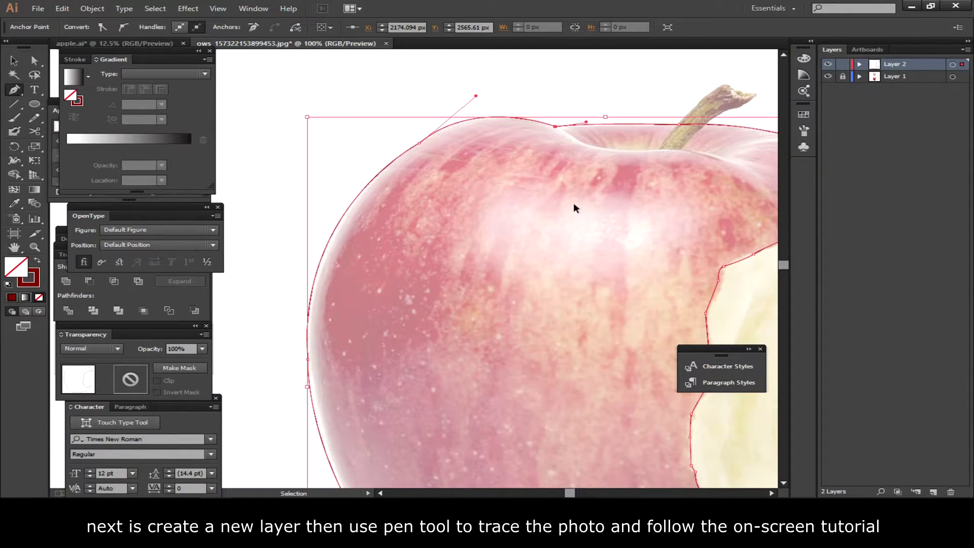
scroll(573, 201, down, 1)
scroll(553, 213, down, 1)
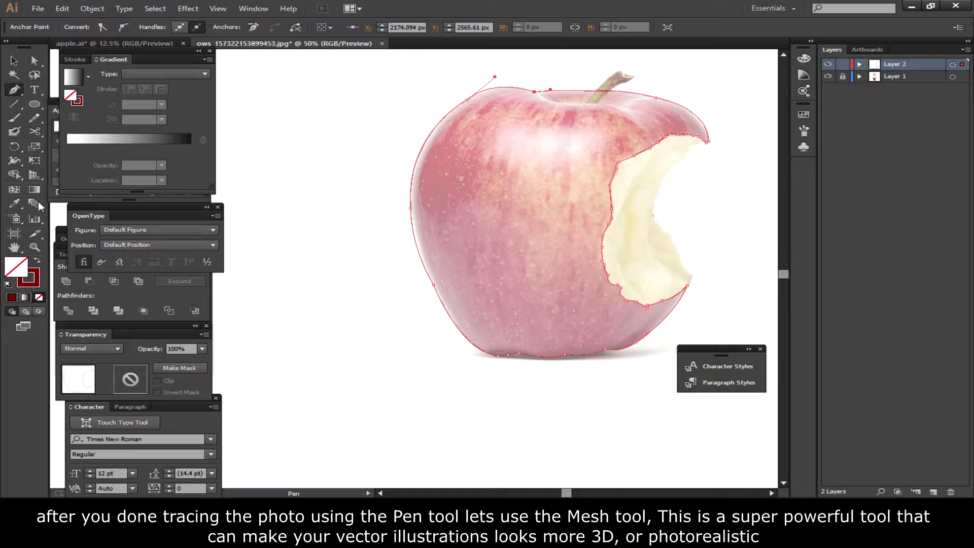
- Convert the traced apple into a gradient mesh with a first horizontal mesh line
click(13, 192)
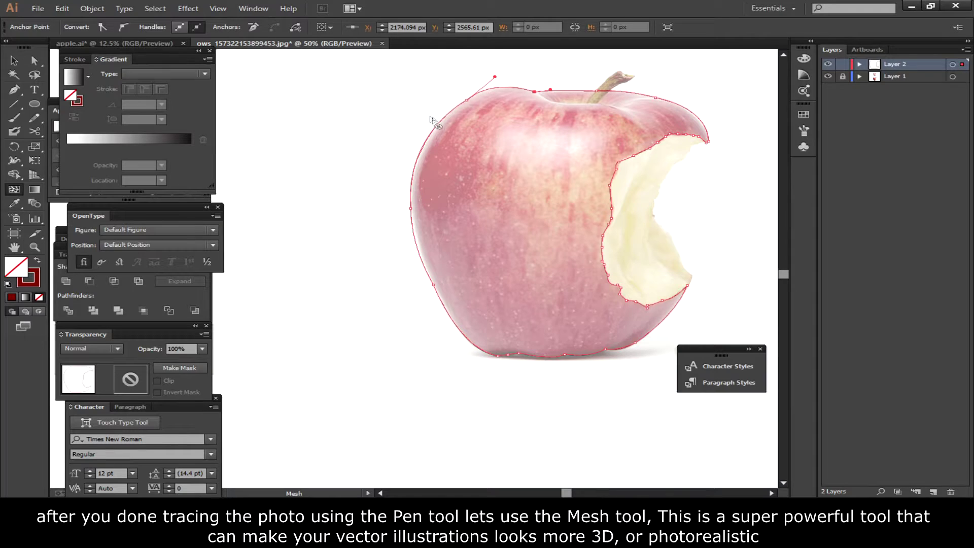
scroll(440, 133, up, 1)
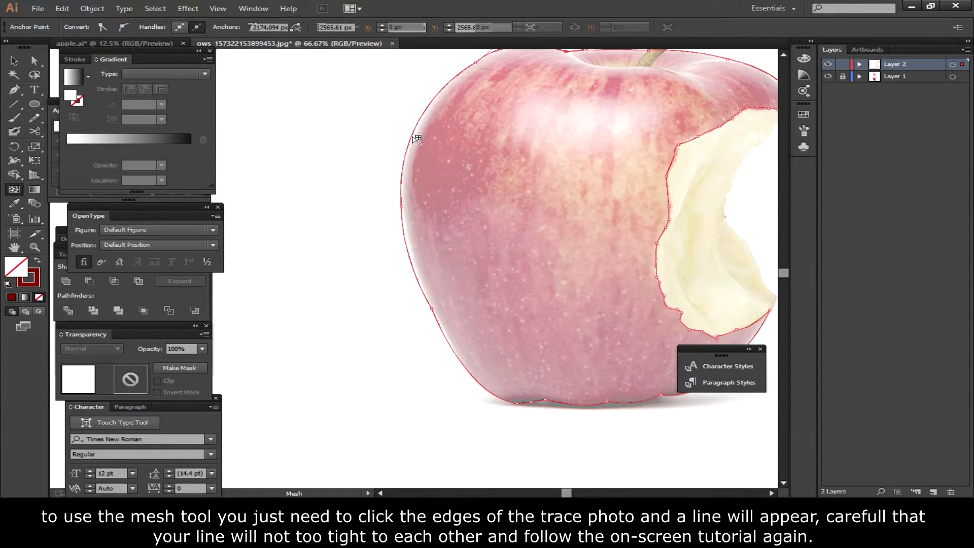
click(412, 137)
scroll(451, 211, up, 3)
click(392, 169)
- Add a row of vertical mesh lines along the apple's top edge and a point in its middle
click(440, 136)
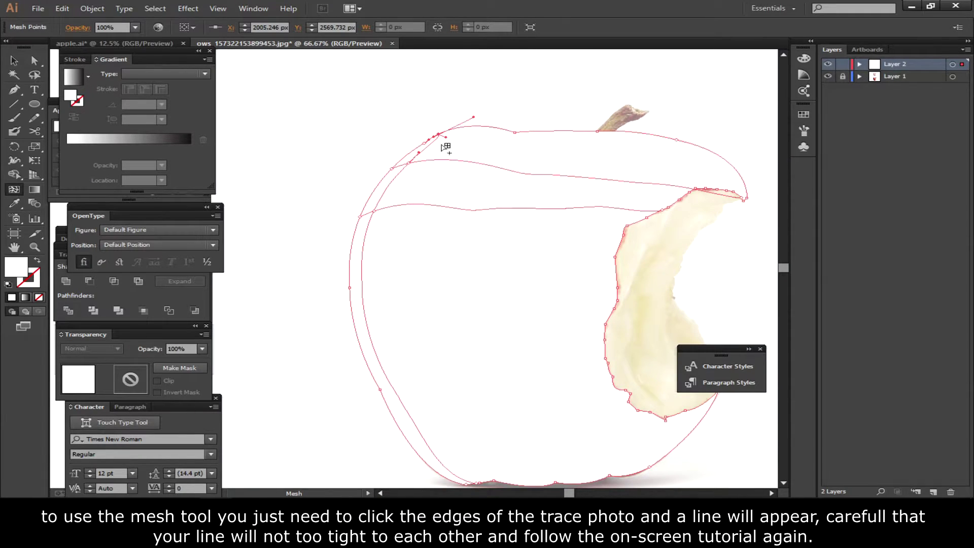
click(474, 127)
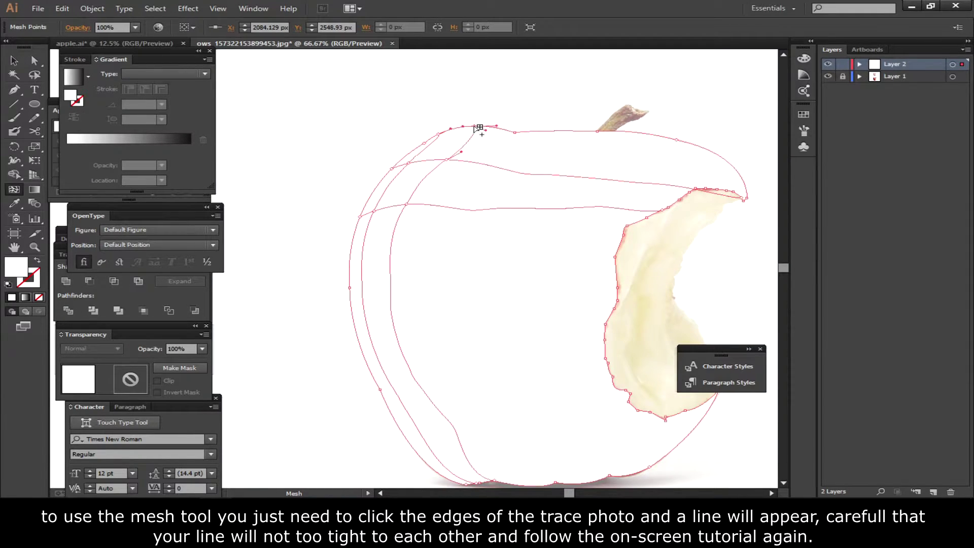
click(503, 130)
click(534, 132)
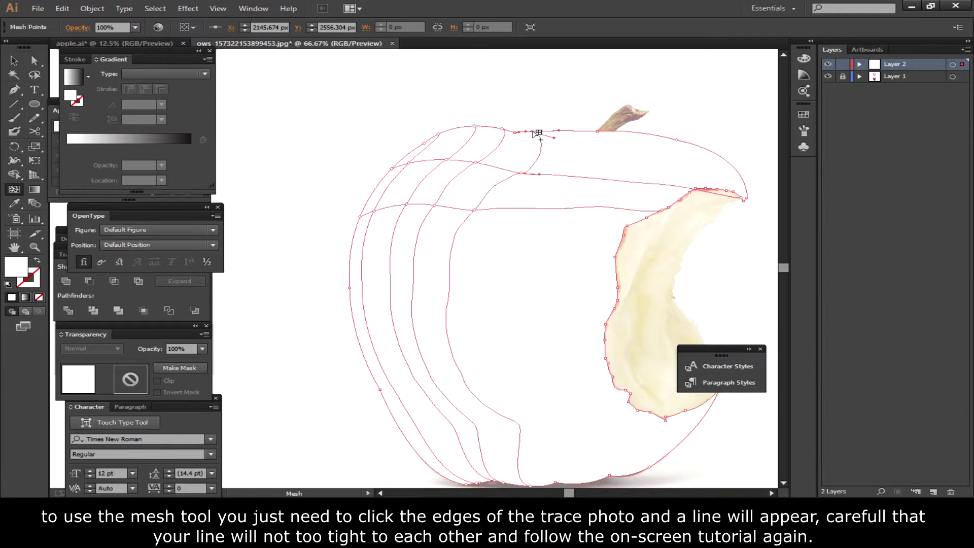
click(563, 131)
click(597, 133)
scroll(558, 142, right, 5)
click(502, 134)
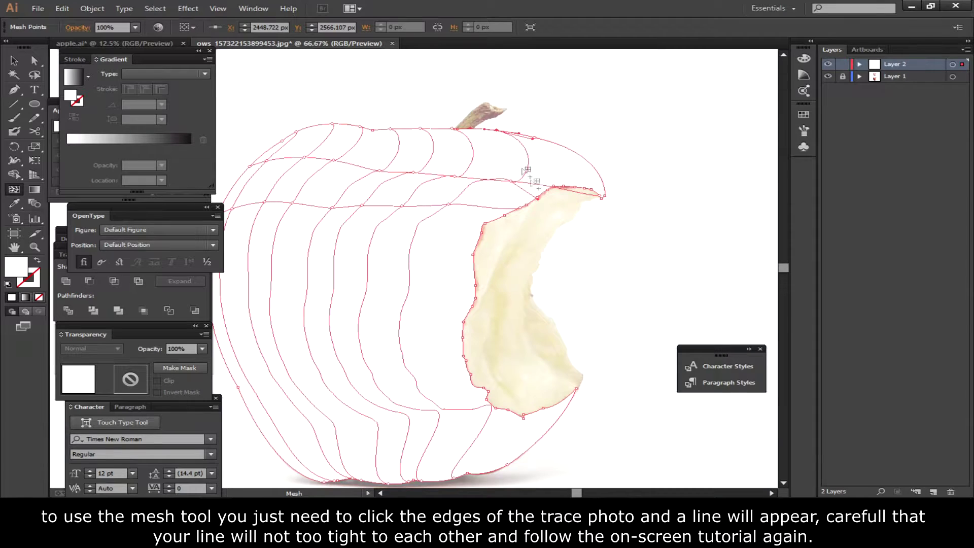
scroll(526, 170, right, 1)
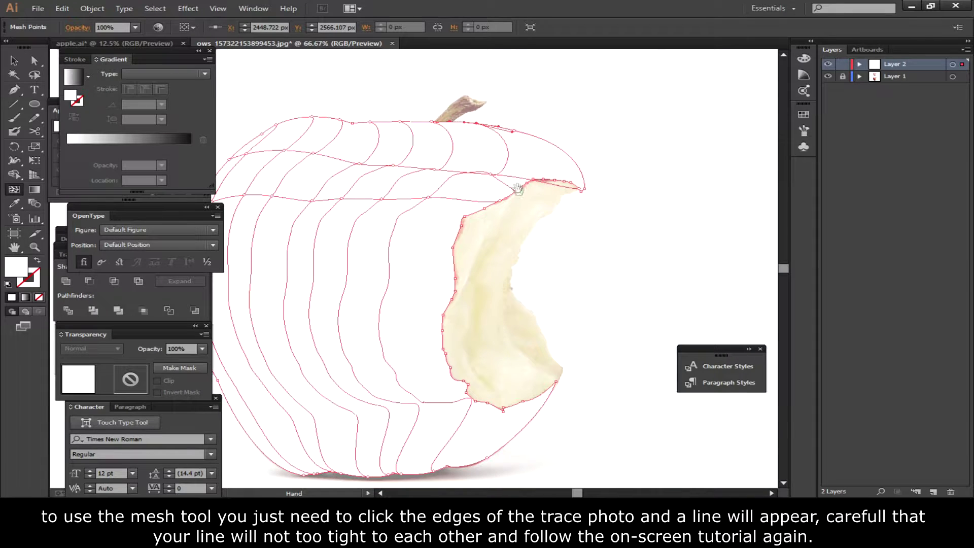
click(394, 232)
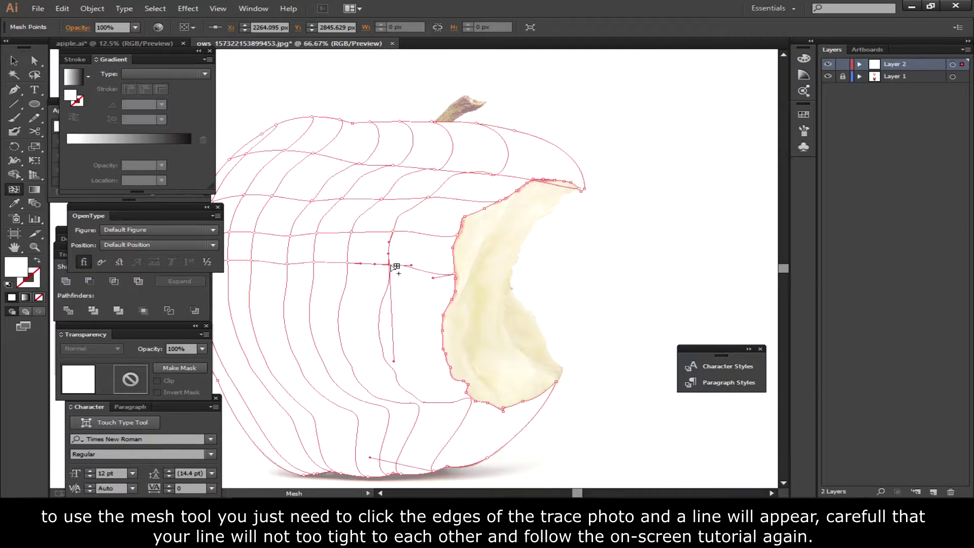
- Add horizontal mesh lines across the apple's middle, undoing unwanted point moves
drag(394, 267, 482, 238)
click(482, 232)
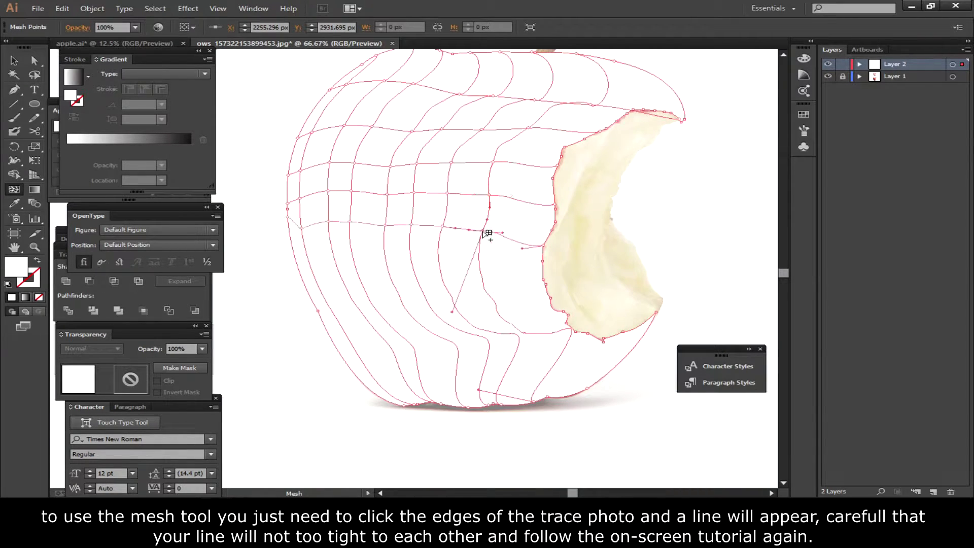
click(440, 250)
drag(474, 297, 449, 234)
click(425, 223)
key(v)
key(ctrl+z)
key(u)
key(ctrl+z)
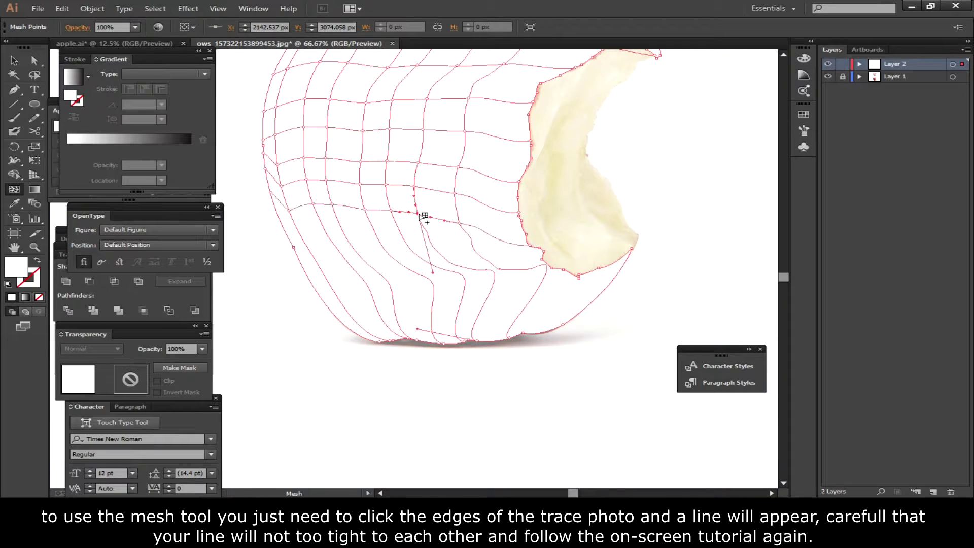
key(ctrl+z)
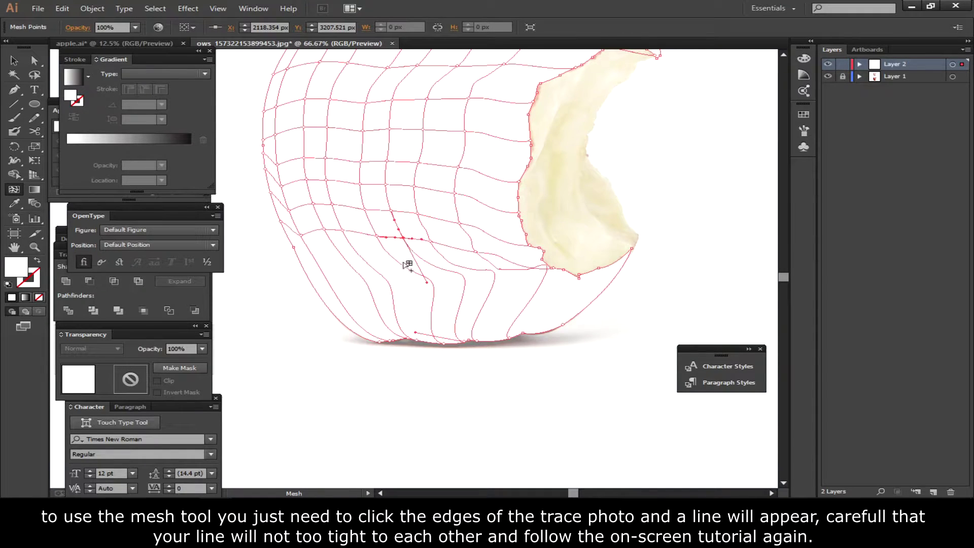
key(ctrl+z)
key(ctrl+z)
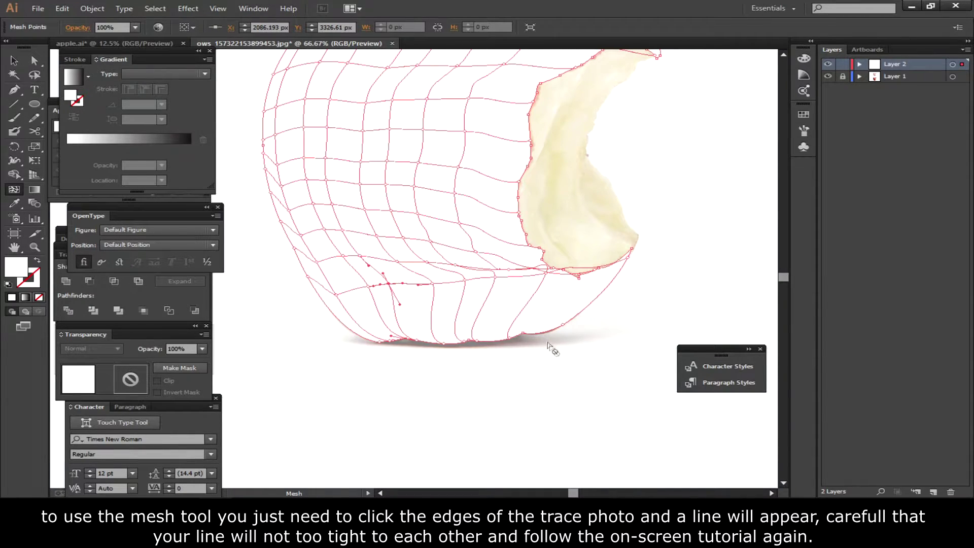
- Add mesh lines near the apple's lower right, bottom and top edge, then centre the whole mesh
click(532, 299)
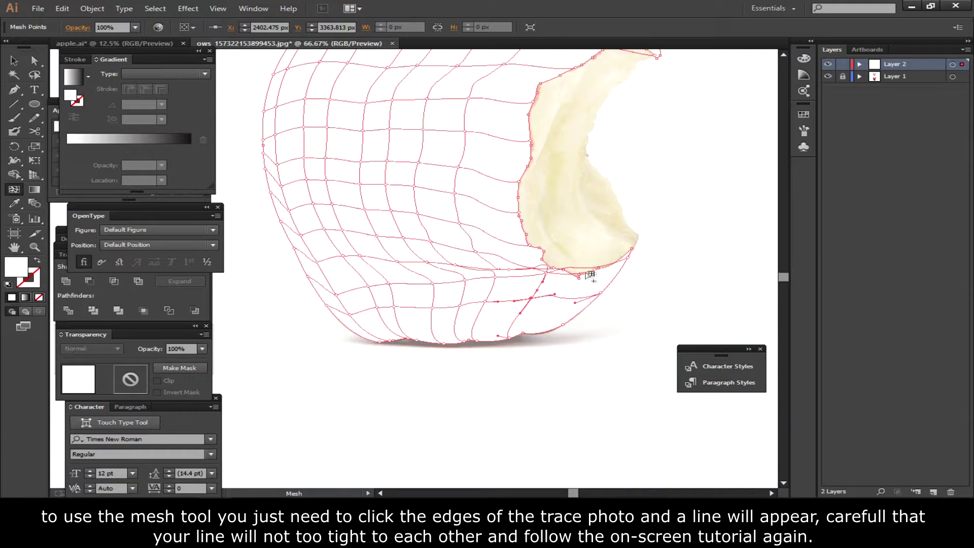
click(575, 315)
scroll(609, 254, up, 3)
scroll(635, 192, up, 2)
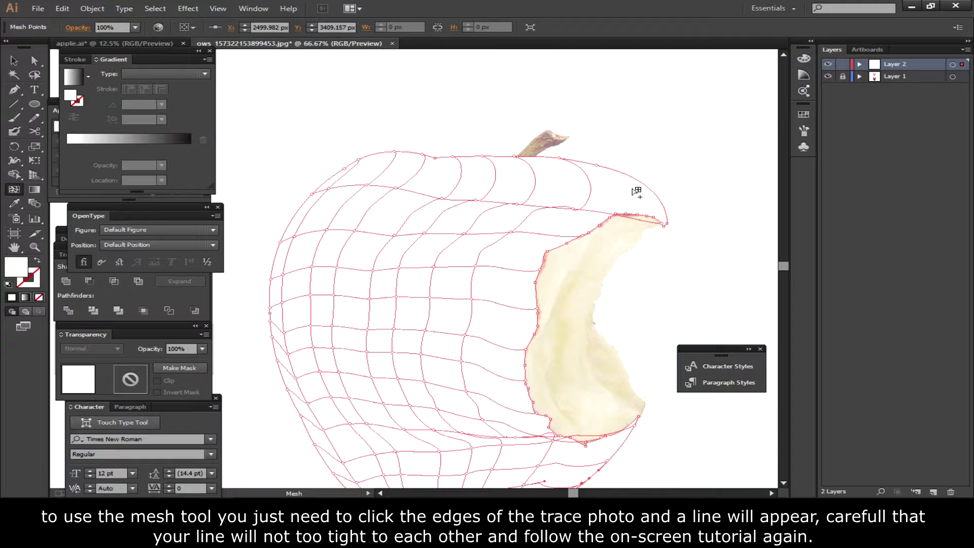
click(646, 186)
key(v)
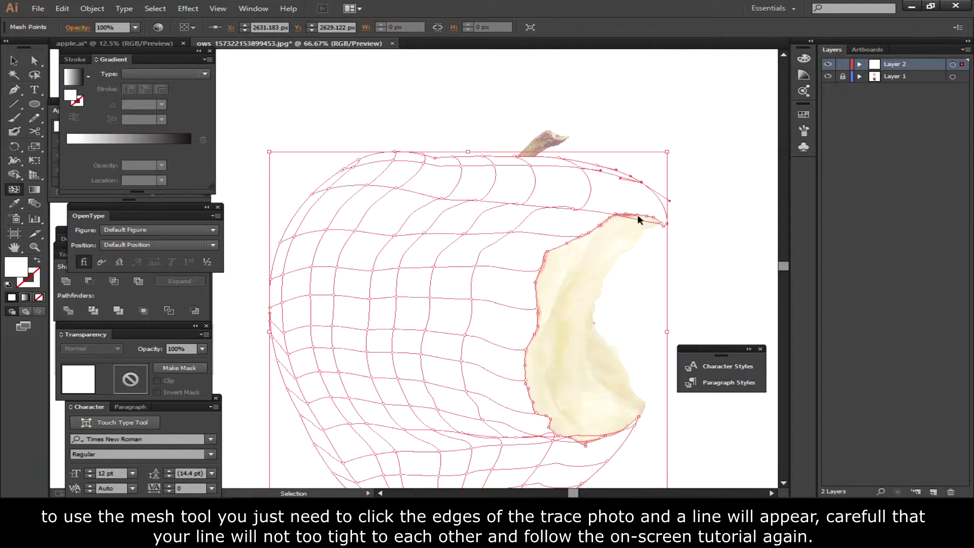
key(ctrl+minus)
key(ctrl+plus)
mouse_move(429, 322)
mouse_down()
mouse_move(453, 252)
mouse_move(428, 263)
mouse_up()
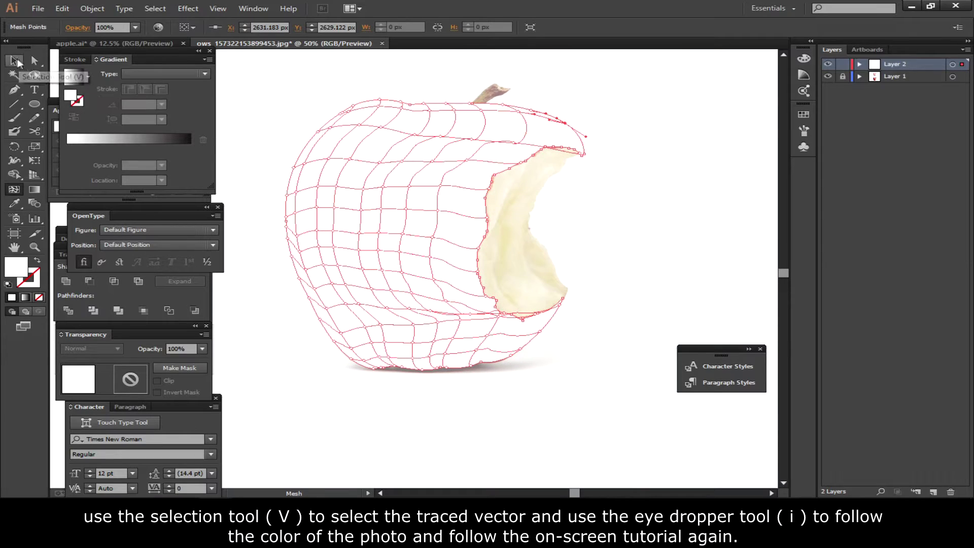
- Fill the selected mesh apple with the deep red sampled from the photo apple below
click(16, 62)
click(693, 239)
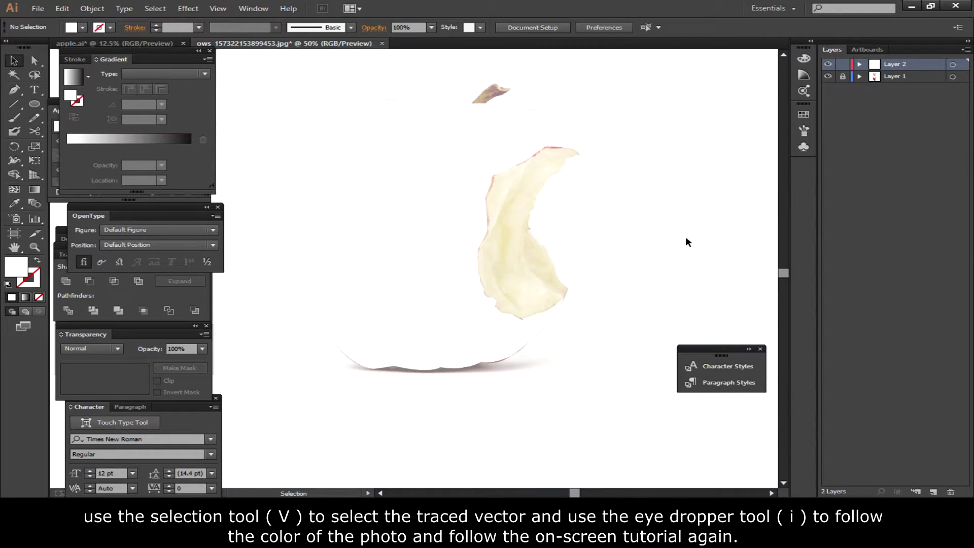
key(ctrl+minus)
key(ctrl+a)
drag(497, 424, 530, 287)
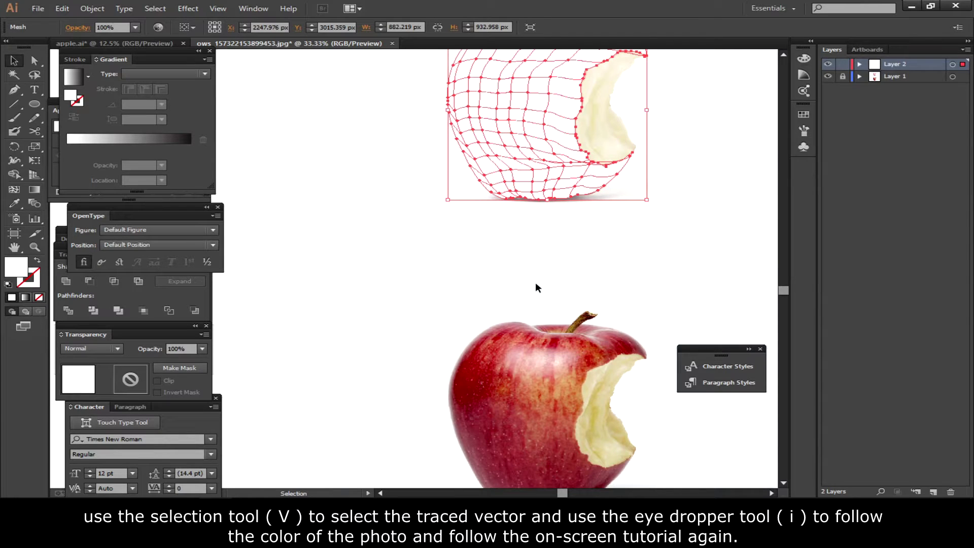
key(i)
click(467, 378)
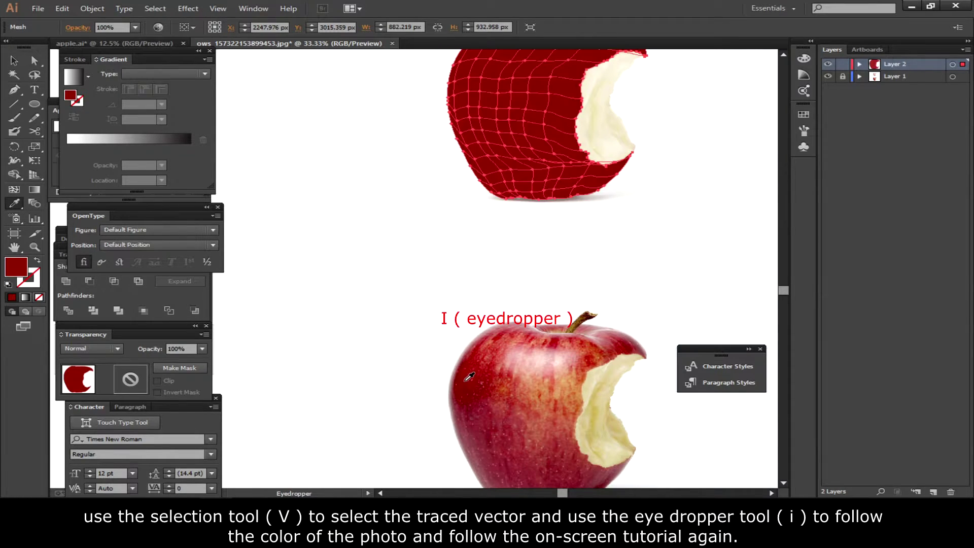
drag(469, 376, 474, 371)
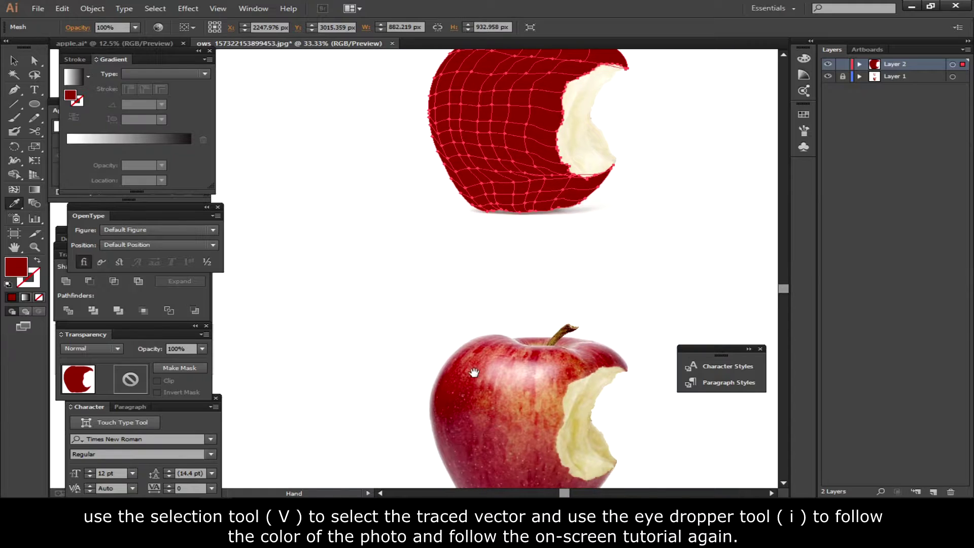
scroll(558, 279, up, 2)
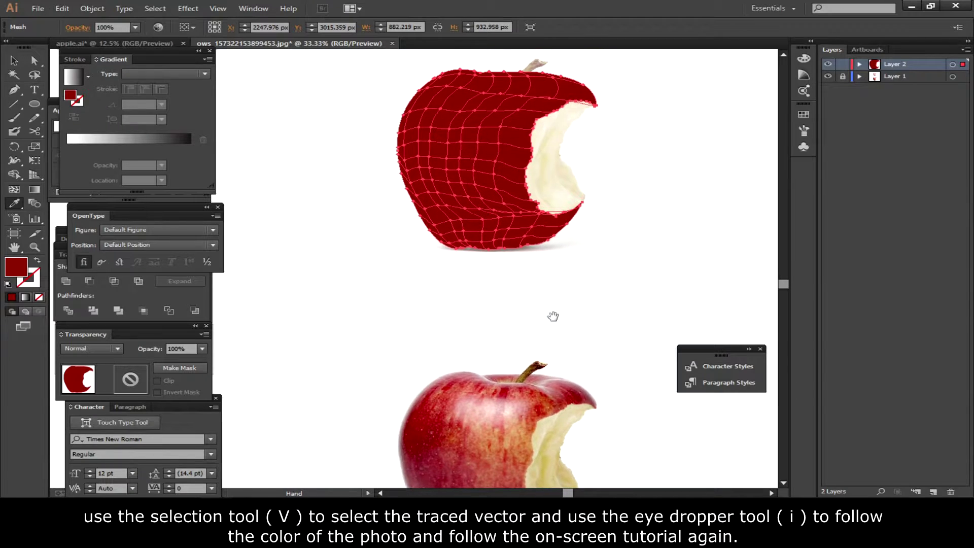
scroll(569, 279, down, 3)
scroll(596, 235, up, 4)
key(v)
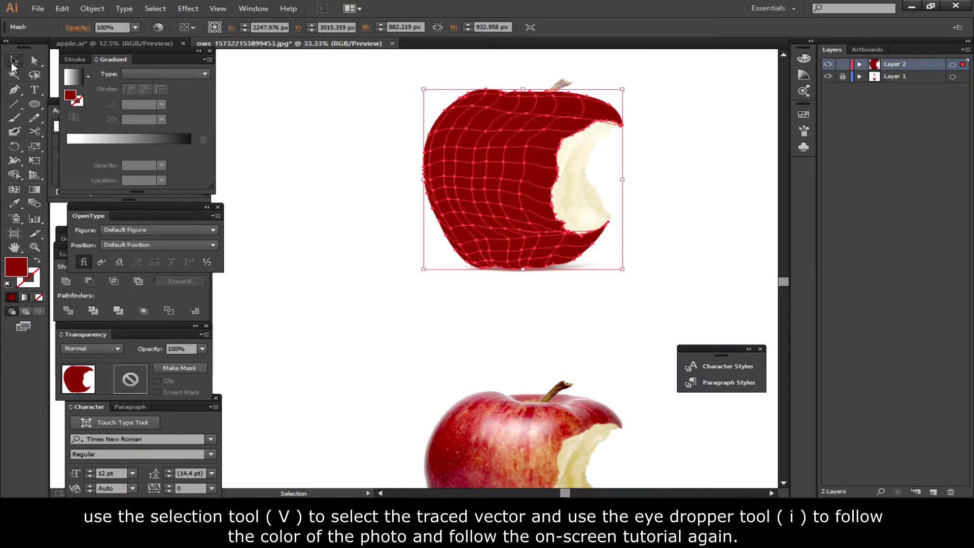
- Reselect the red mesh apple and zoom in closely on its top
click(678, 207)
click(496, 219)
key(ctrl+plus)
key(ctrl+plus)
drag(501, 441, 502, 97)
mouse_move(490, 153)
mouse_down()
mouse_move(507, 234)
mouse_move(557, 350)
mouse_up()
key(v)
drag(540, 191, 561, 211)
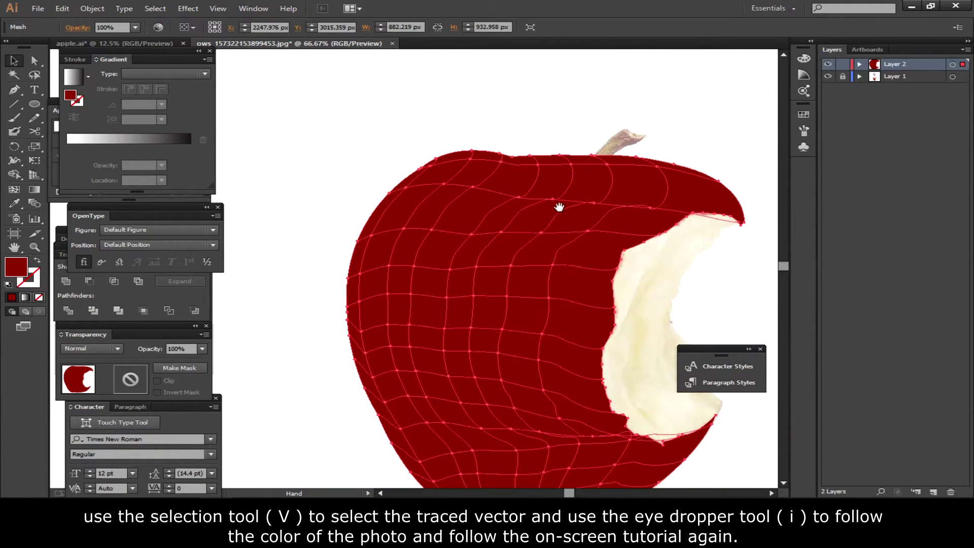
key(ctrl+plus)
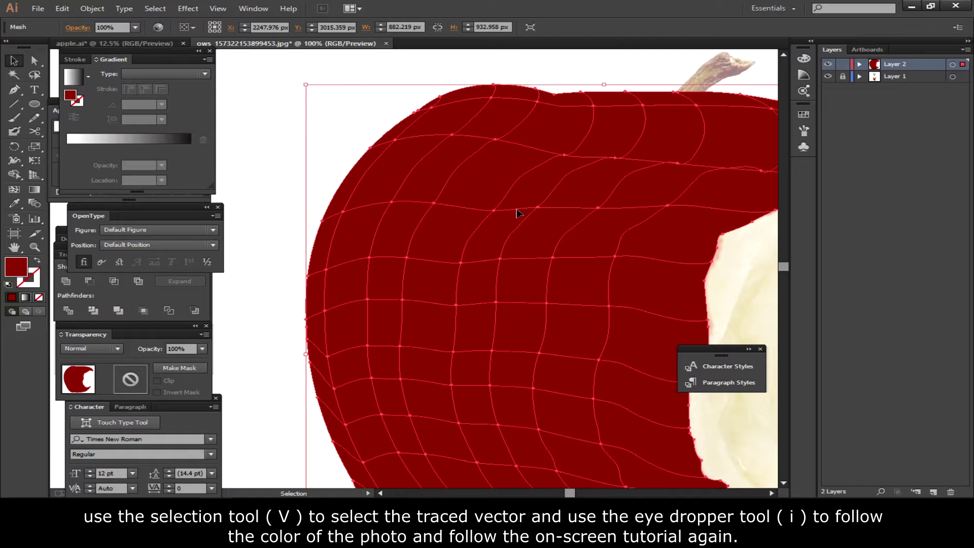
key(a)
- Shift-select mesh points across the apple's upper left and top edge
click(391, 202)
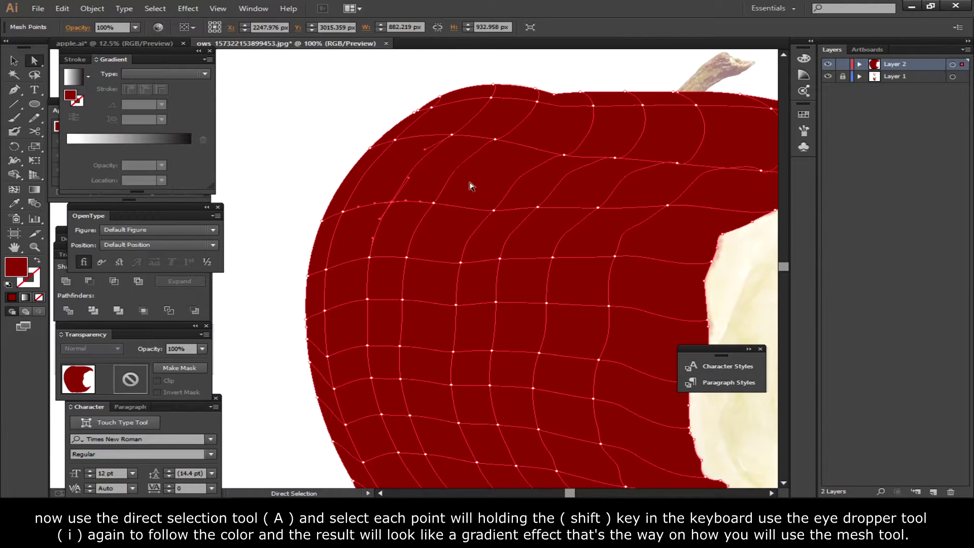
shift+click(451, 135)
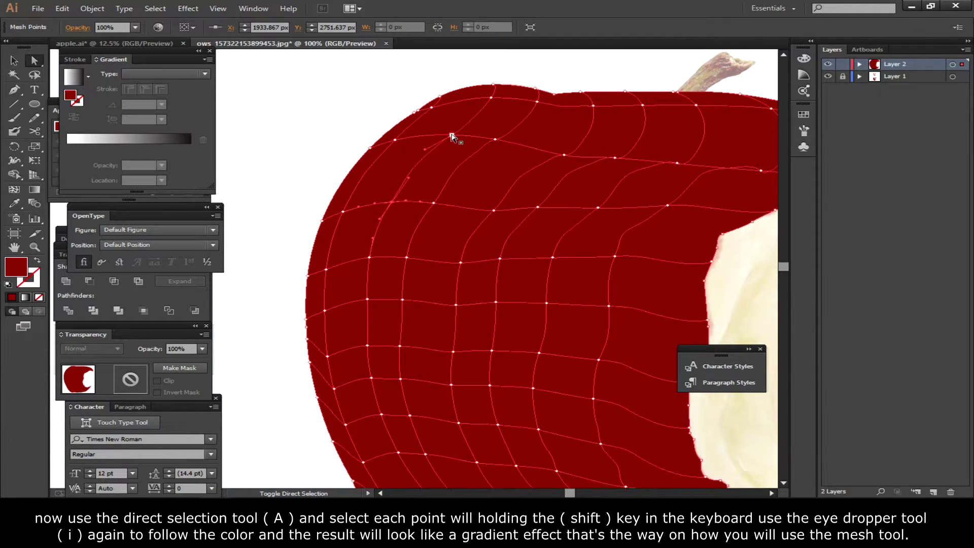
shift+click(434, 203)
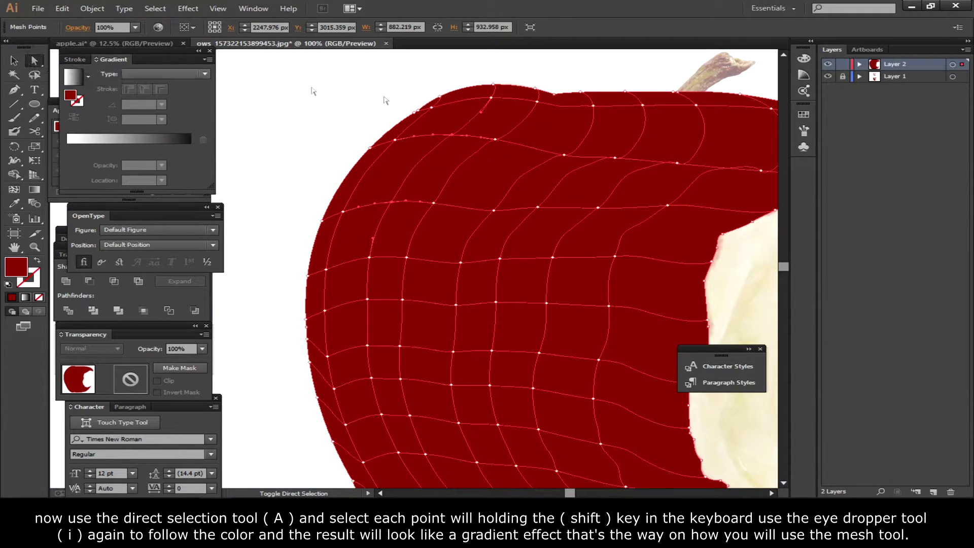
shift+click(491, 98)
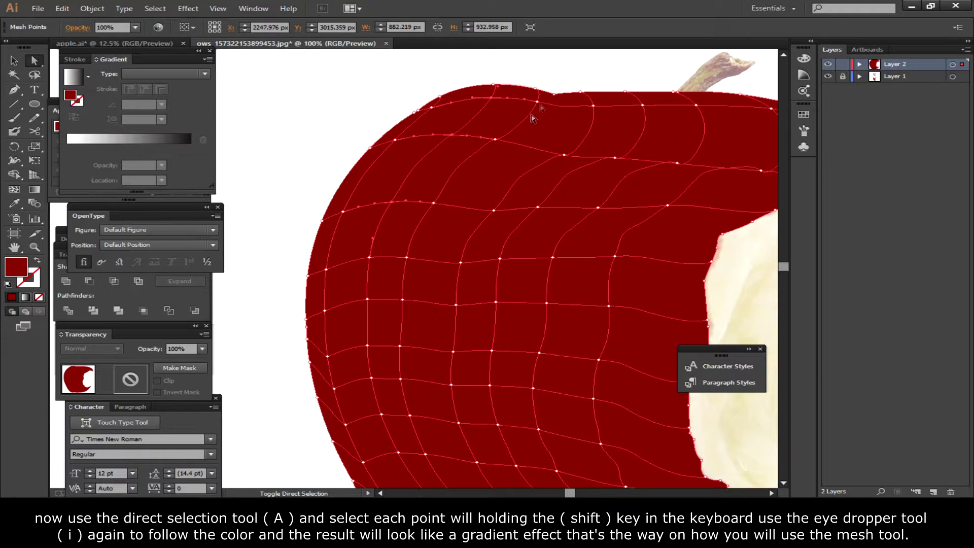
shift+click(537, 103)
click(456, 206)
click(409, 259)
shift+click(456, 305)
shift+click(492, 211)
- Add mesh points toward the top right, bite and stem, then zoom out to both apples
shift+click(642, 106)
shift+click(538, 207)
shift+click(552, 258)
shift+click(677, 163)
shift+click(680, 164)
drag(695, 107, 543, 120)
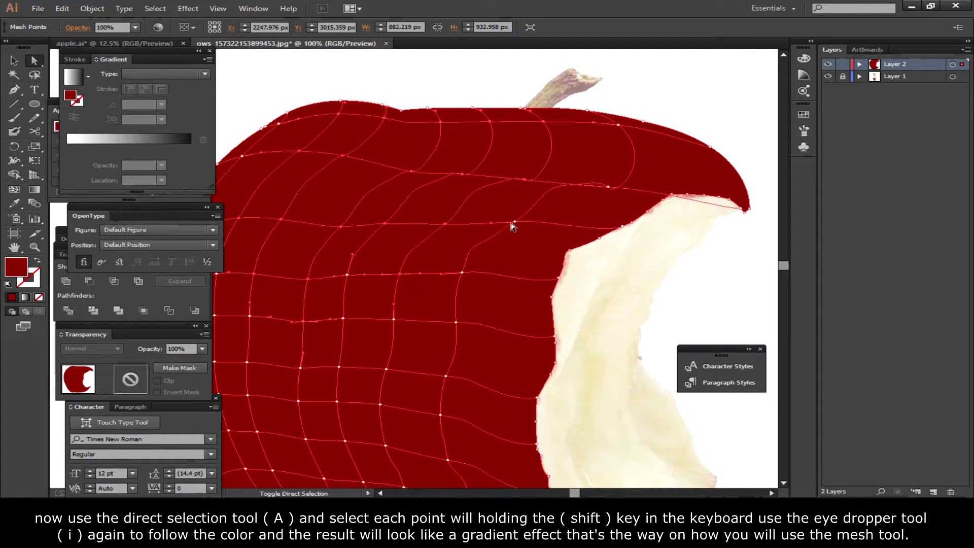
shift+click(609, 187)
shift+click(619, 125)
drag(461, 277, 609, 200)
key(i)
key(ctrl+minus)
key(ctrl+minus)
key(ctrl+minus)
scroll(437, 209, down, 5)
scroll(441, 244, down, 1)
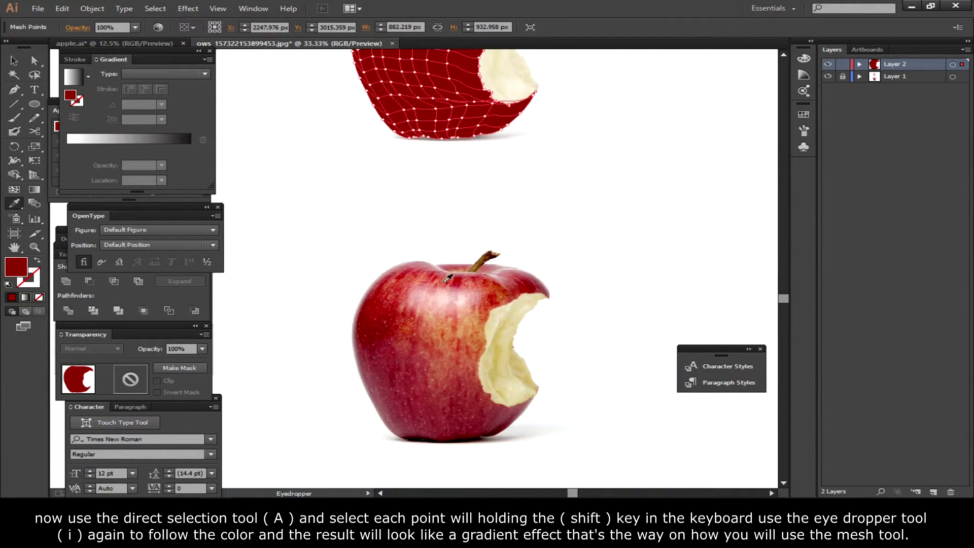
- Sample a light peach from the photo onto a mesh point in the upper-left area
click(437, 321)
scroll(539, 265, up, 5)
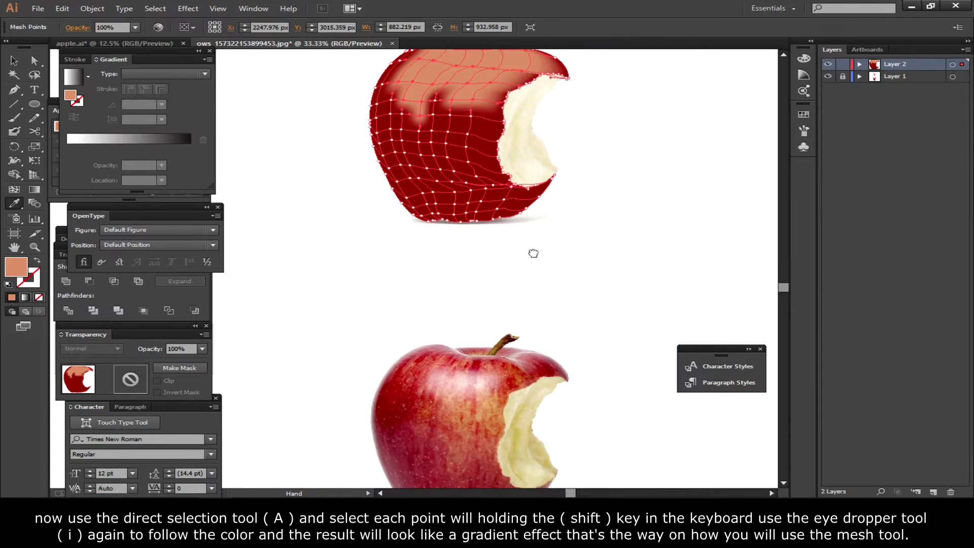
drag(533, 254, 566, 277)
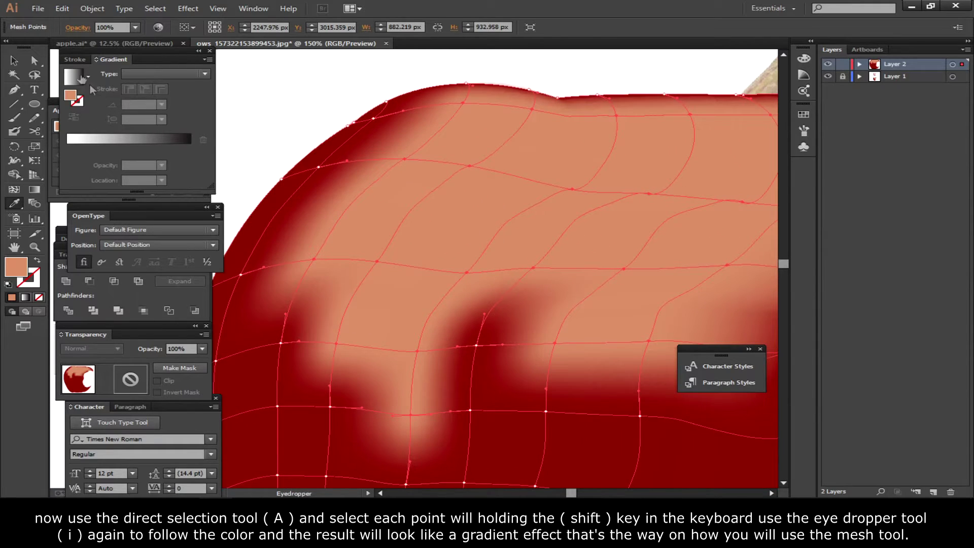
key(a)
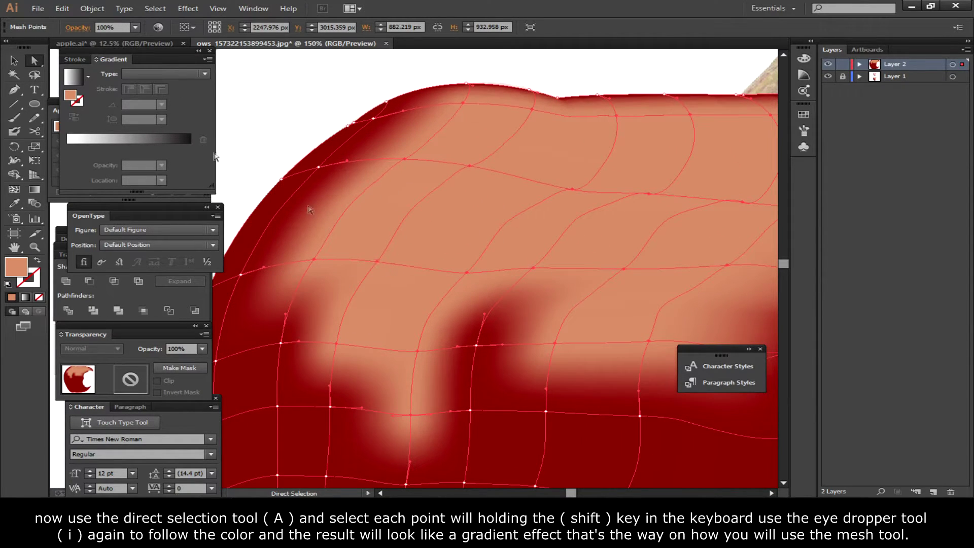
shift+click(377, 262)
key(i)
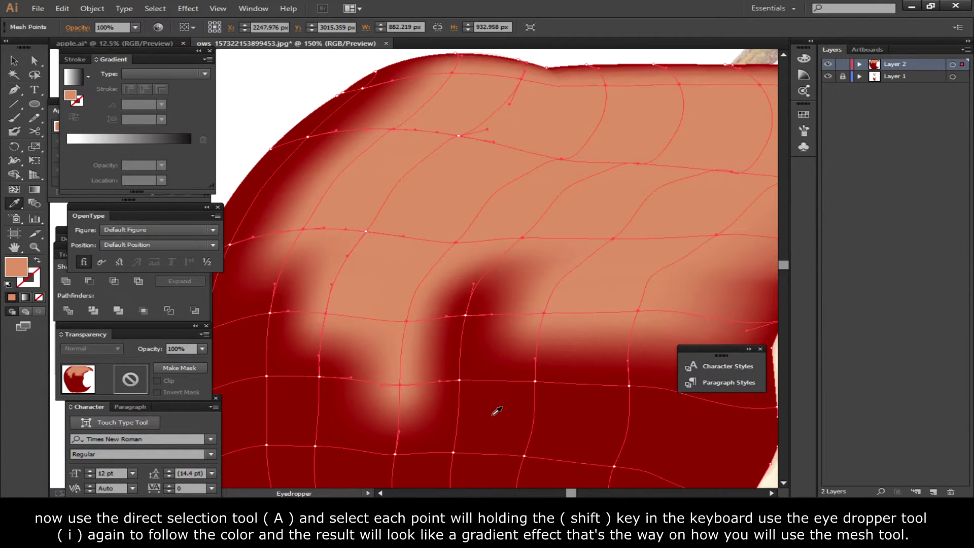
key(ctrl+z)
key(ctrl+shift+z)
- Select three upper mesh points and recolour them dark red, then peach
key(a)
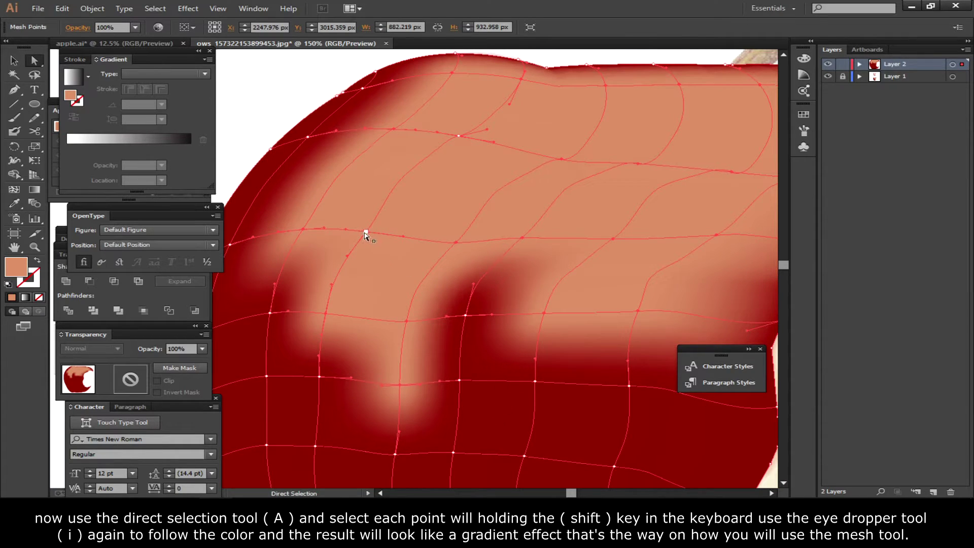
click(365, 232)
shift+click(458, 137)
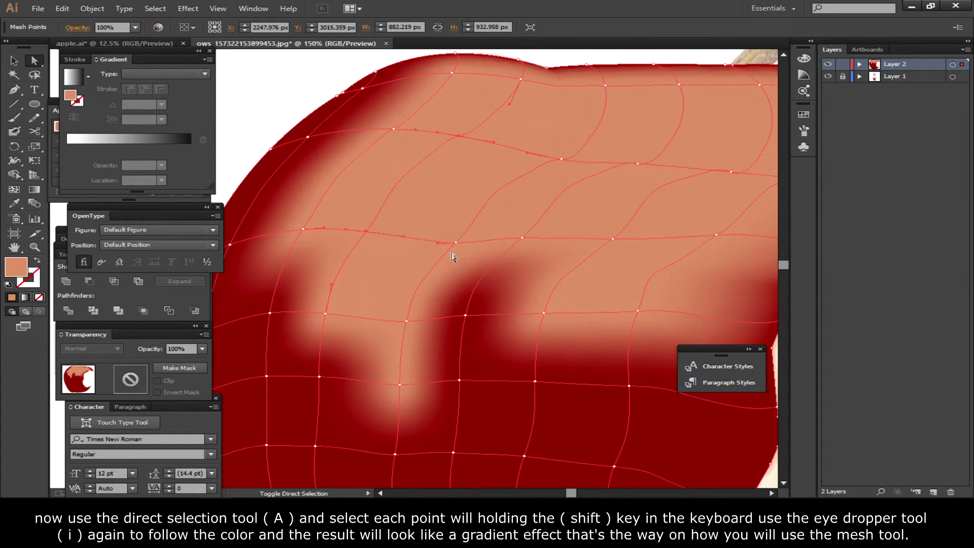
shift+click(562, 160)
drag(615, 228, 580, 208)
key(i)
click(572, 403)
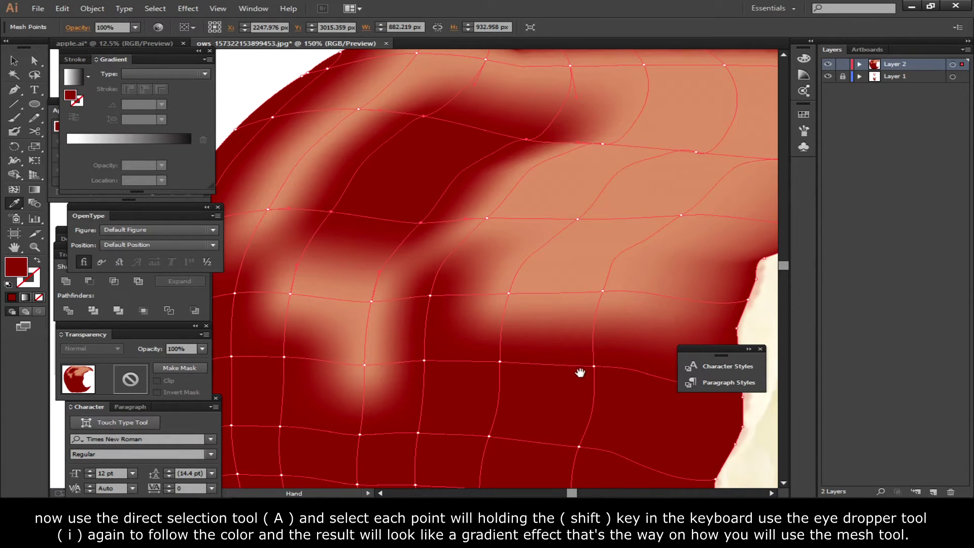
click(428, 241)
- Eyedrop dark red onto several highlight mesh points to streak the peach area
key(a)
click(421, 223)
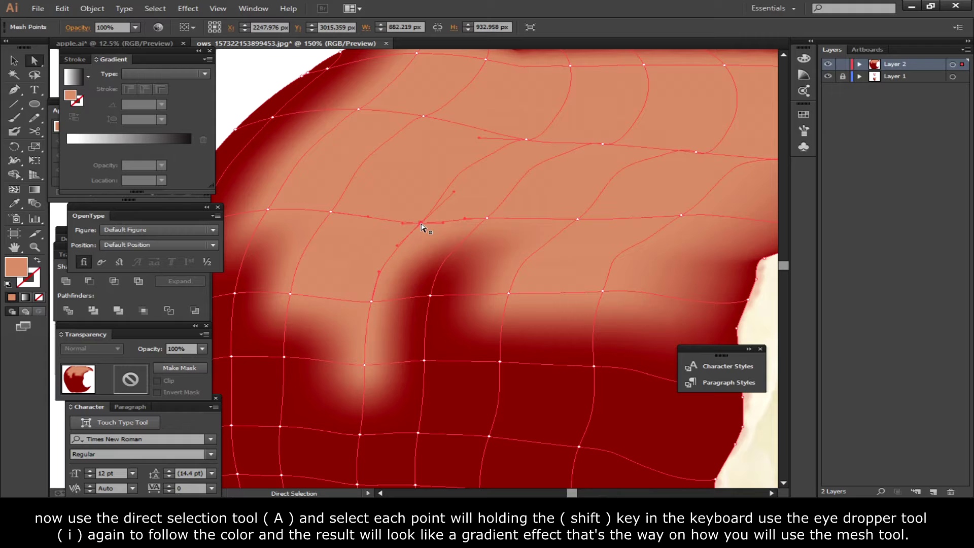
key(i)
click(533, 395)
key(a)
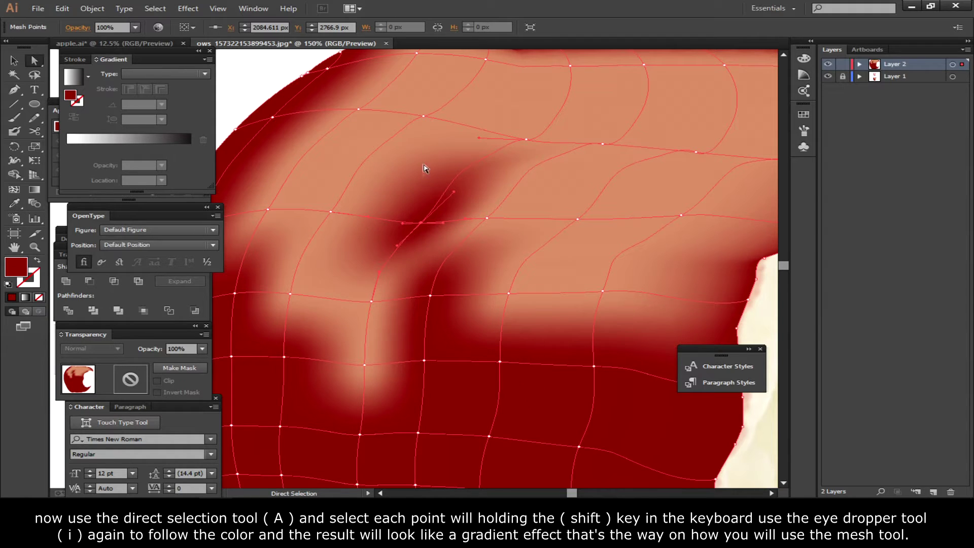
click(330, 213)
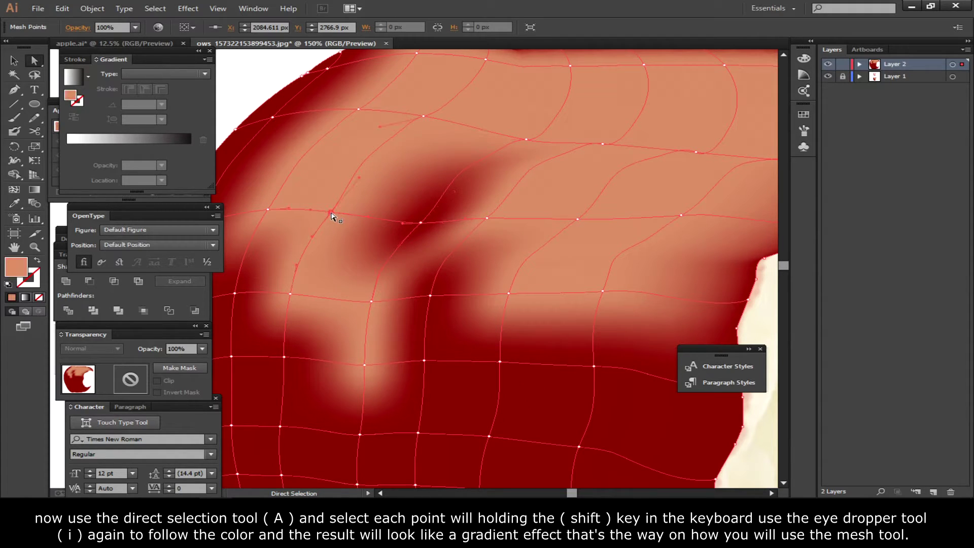
click(578, 219)
key(i)
click(561, 398)
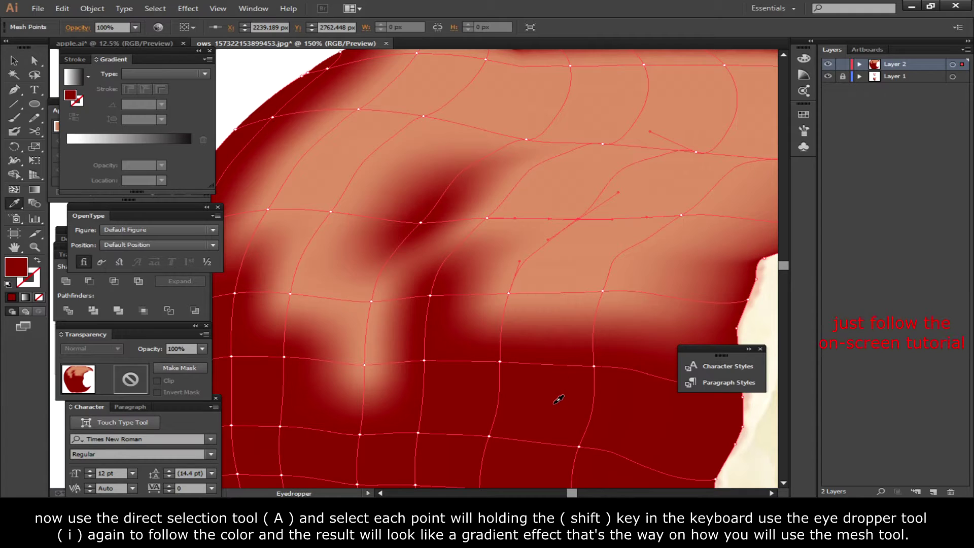
key(ctrl+minus)
- Eyedrop dark red onto mesh points along the apple's top edge
key(a)
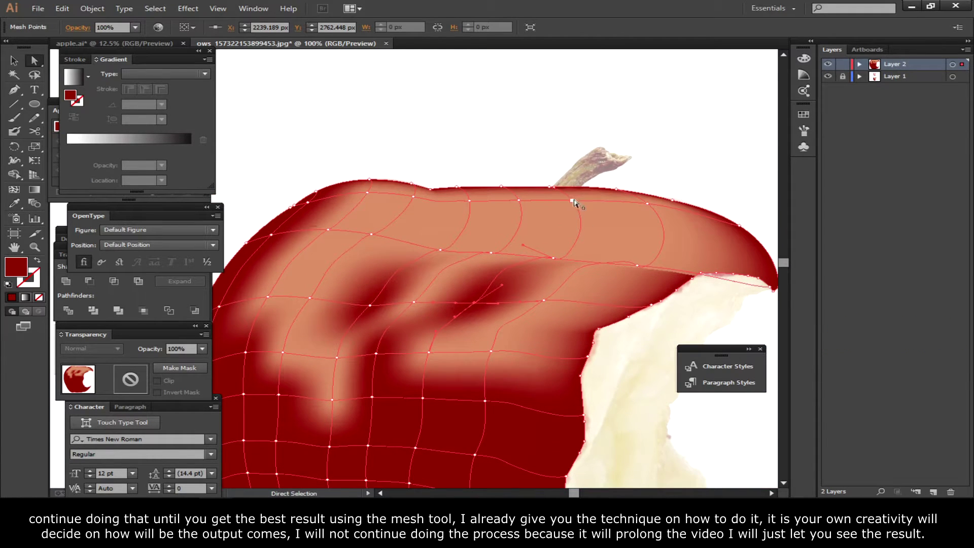
click(573, 201)
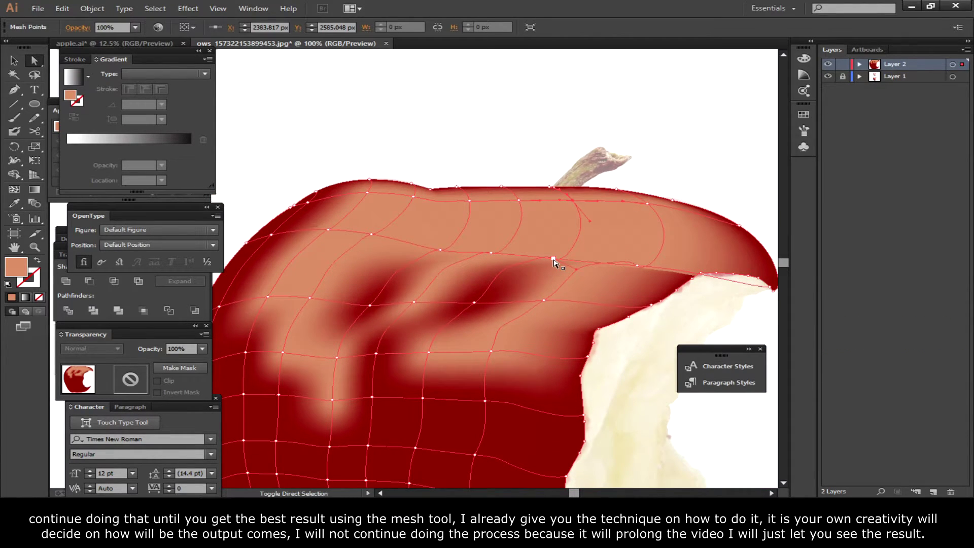
scroll(558, 304, down, 2)
key(i)
click(553, 340)
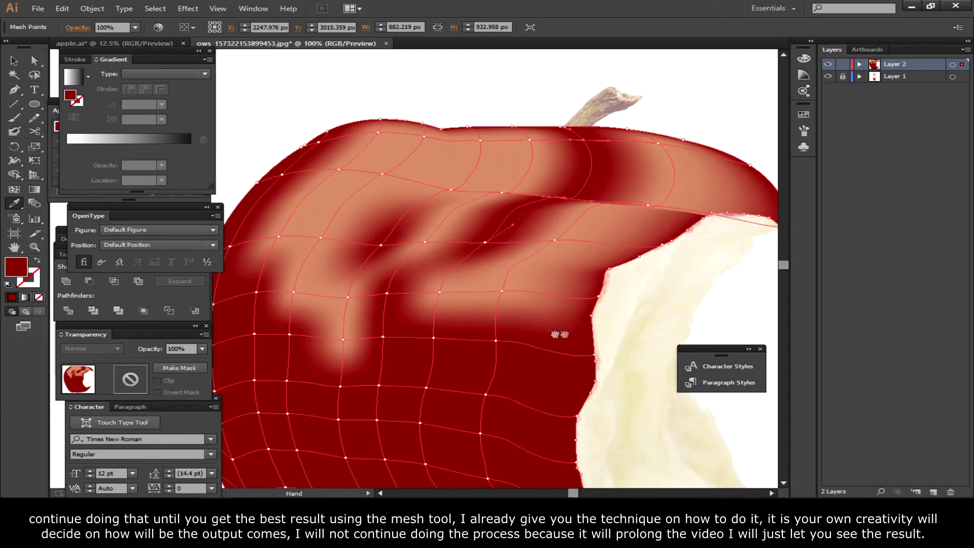
drag(562, 331, 582, 324)
scroll(543, 326, up, 4)
- Deselect the mesh to preview the shading, then reselect and recentre the apple
key(v)
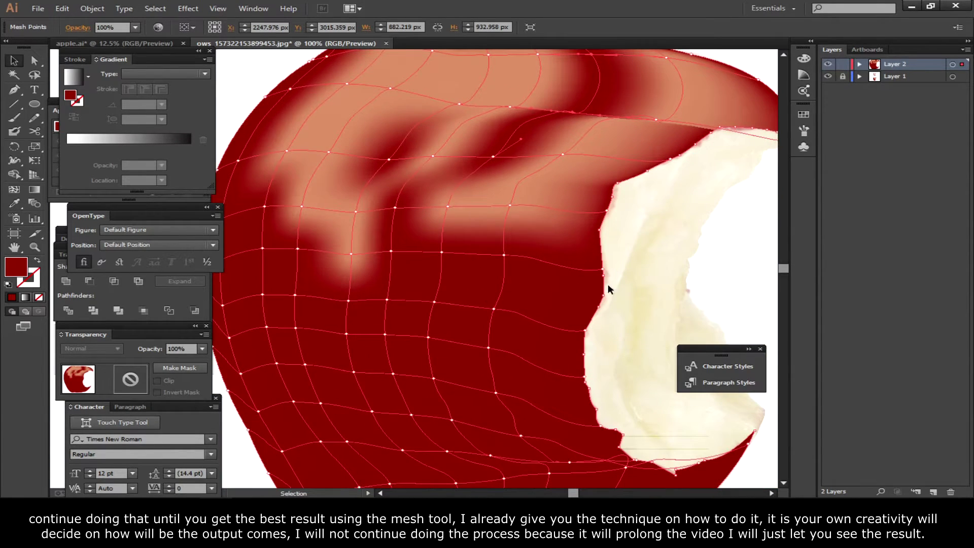
click(638, 296)
scroll(637, 293, down, 2)
scroll(500, 300, up, 1)
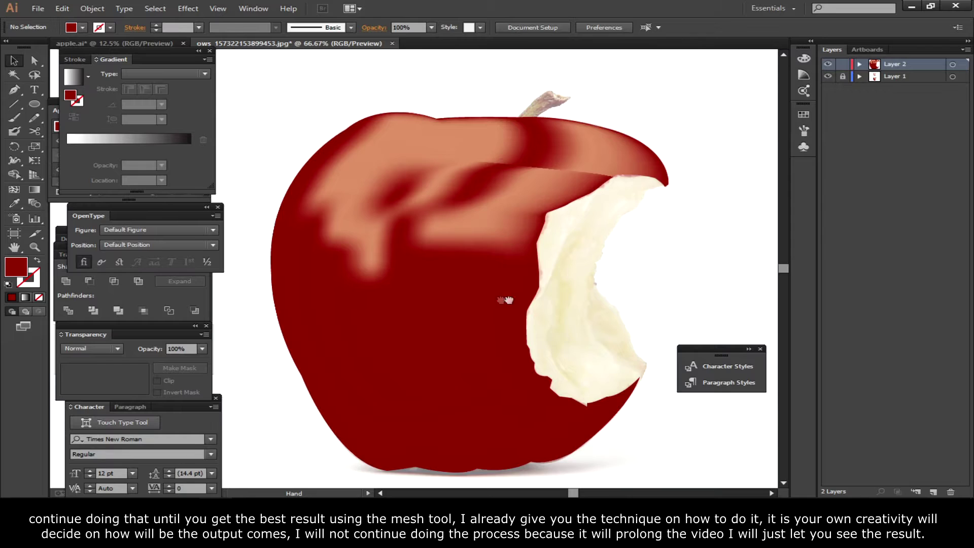
drag(500, 300, 545, 320)
click(536, 264)
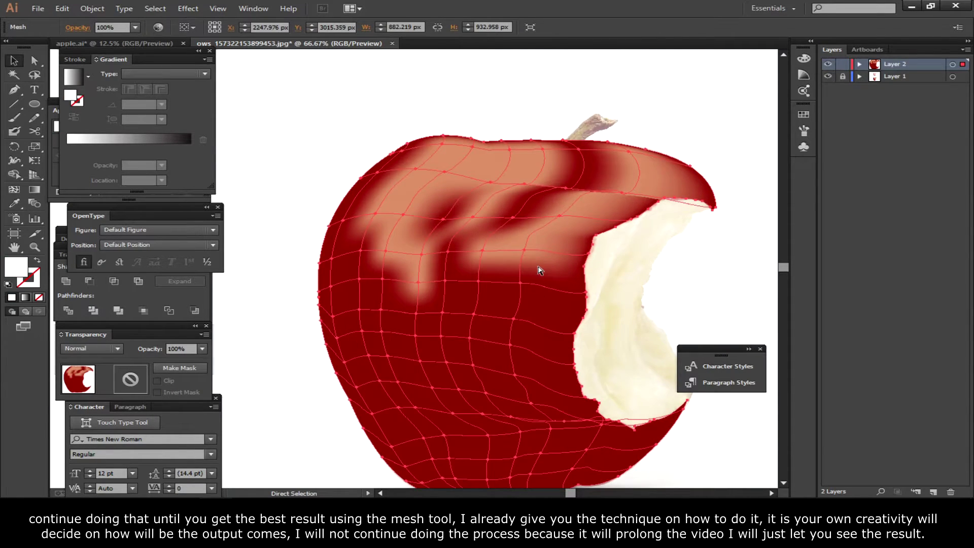
scroll(539, 272, down, 2)
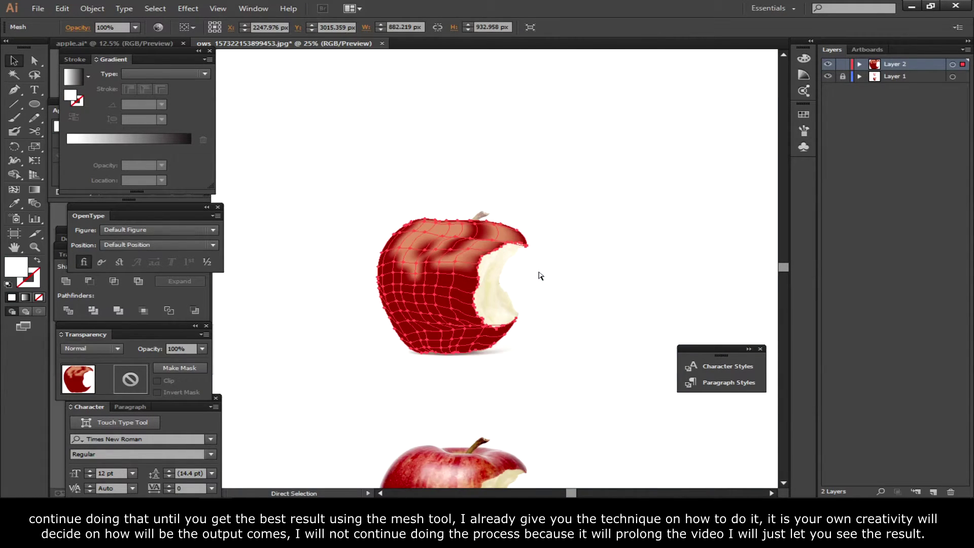
scroll(566, 269, up, 1)
scroll(512, 259, down, 2)
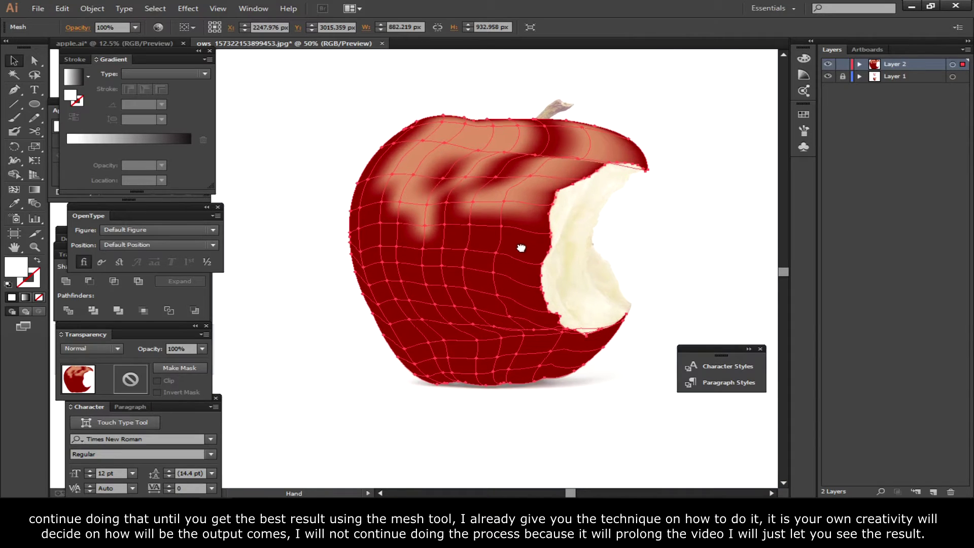
drag(513, 253, 506, 267)
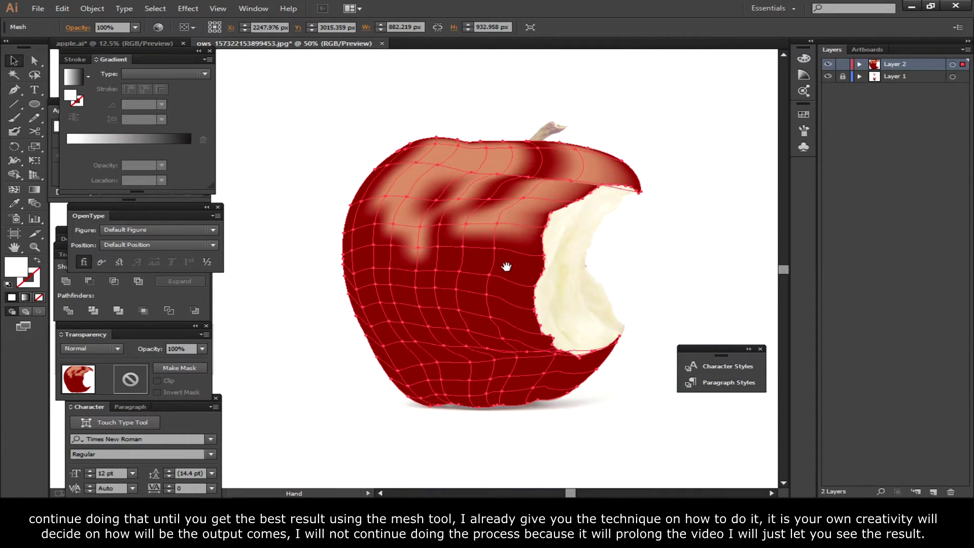
- Zoom in and select a mesh point on the apple's lower half
key(ctrl+plus)
key(a)
click(496, 276)
key(ctrl+plus)
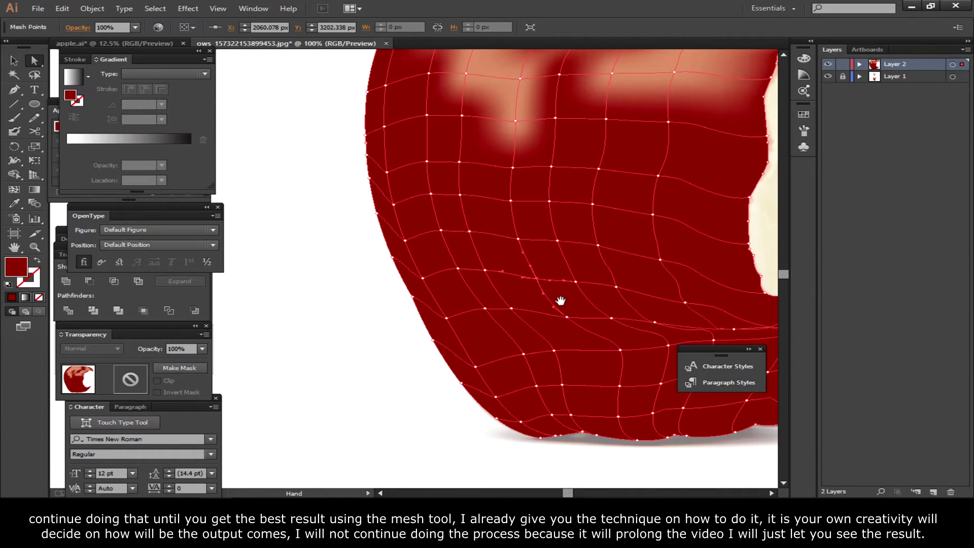
- Sample a light colour and a pinkish tint onto the selected mesh points
drag(561, 300, 530, 293)
key(ctrl+minus)
scroll(470, 370, down, 5)
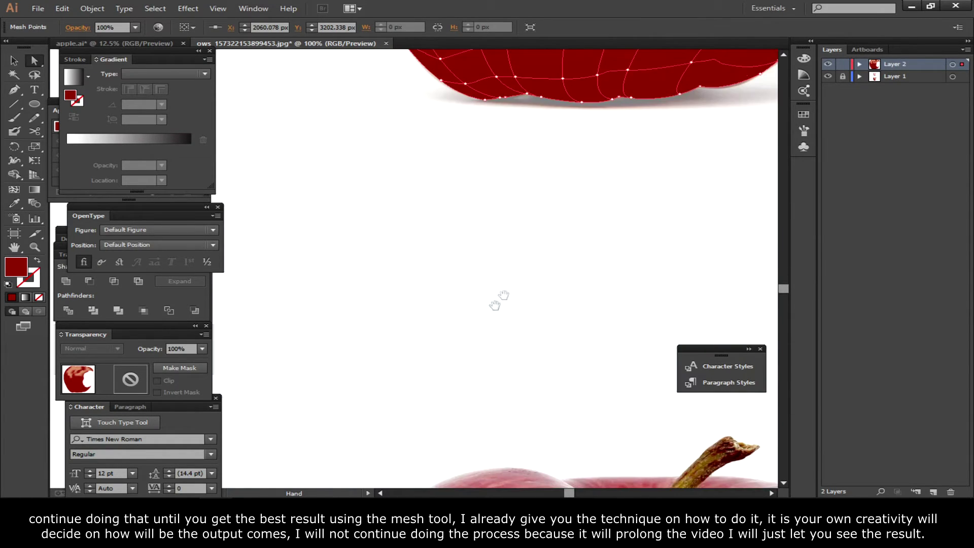
key(ctrl+minus)
key(i)
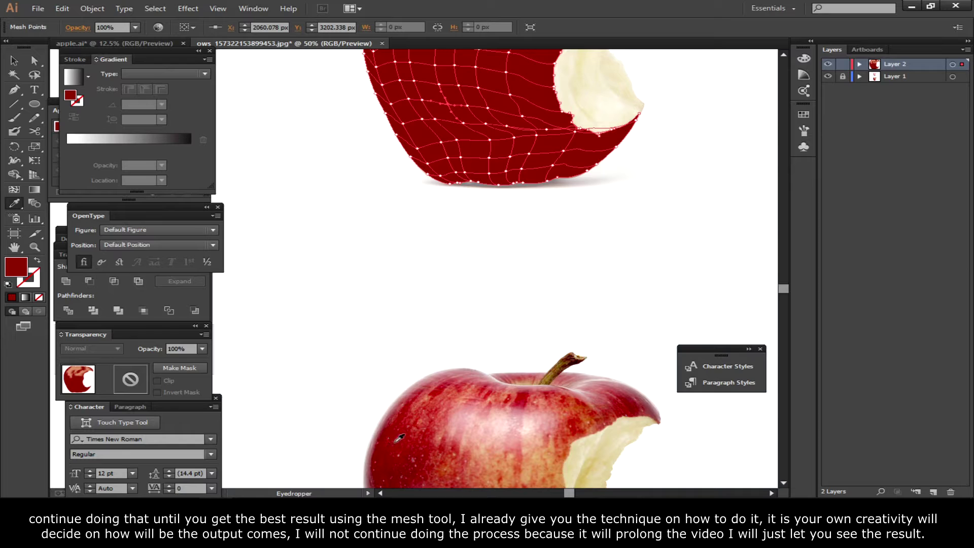
click(406, 440)
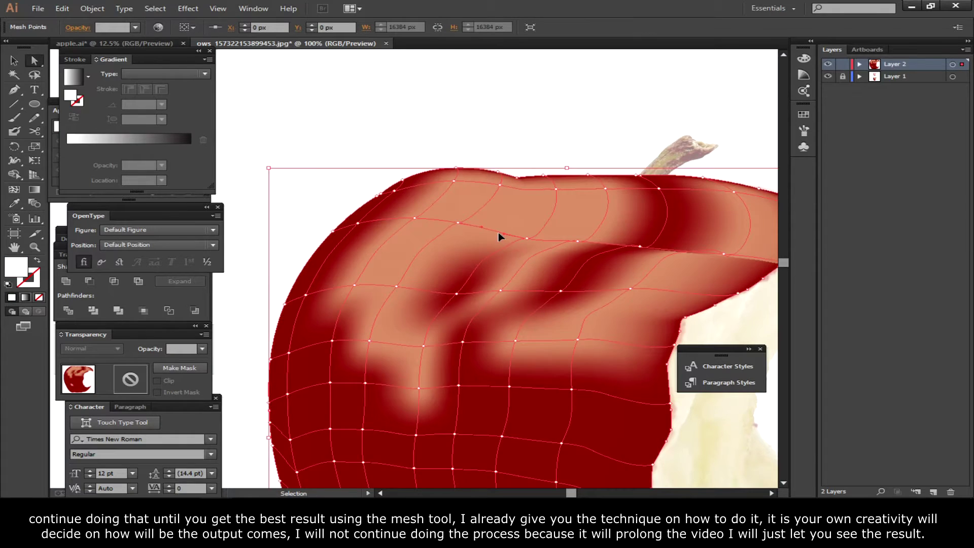
key(ctrl+plus)
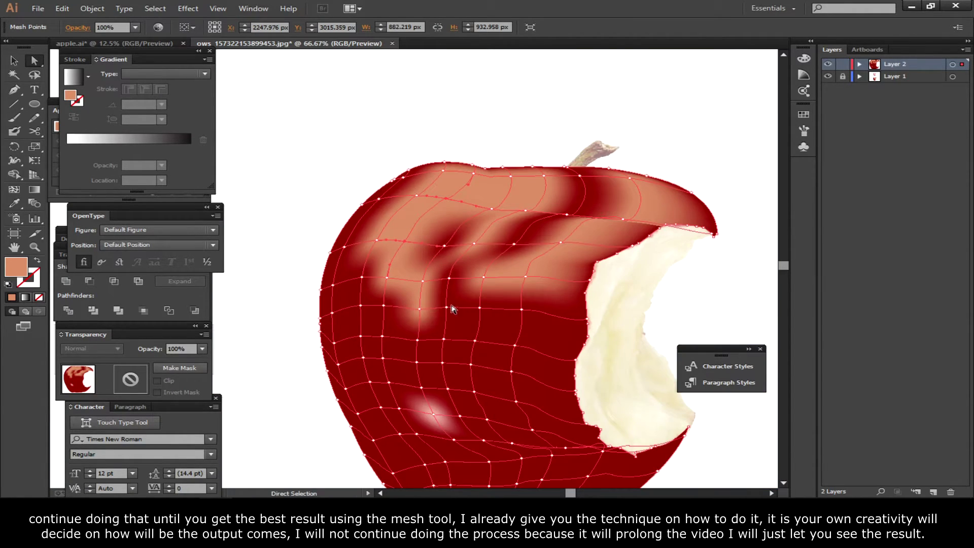
click(429, 406)
- Sample white onto the upper-left highlight and deselect to preview it
key(v)
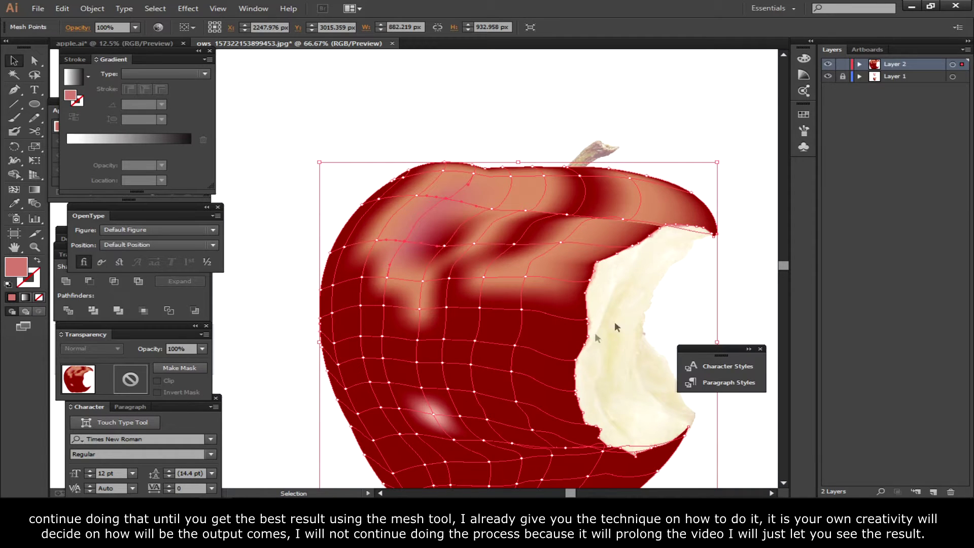
key(i)
click(436, 129)
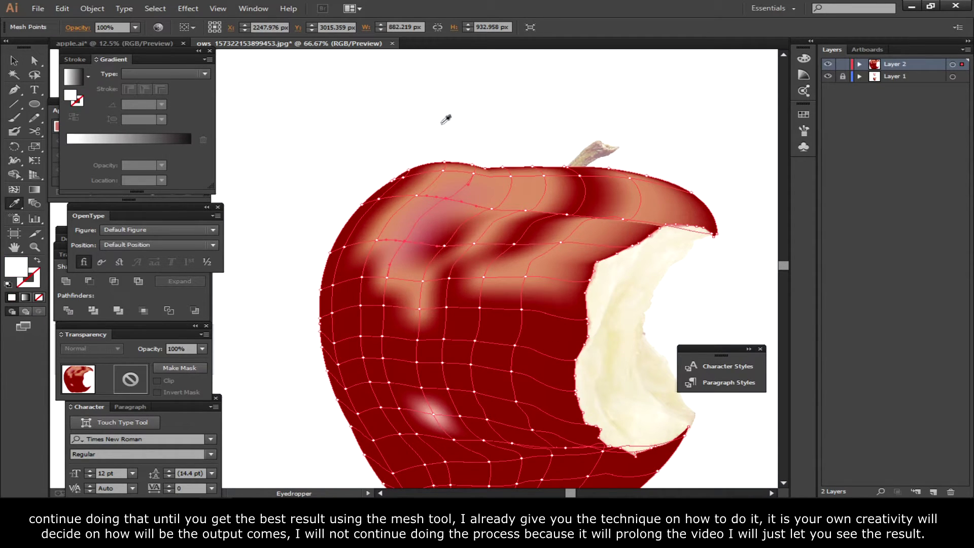
key(v)
click(526, 120)
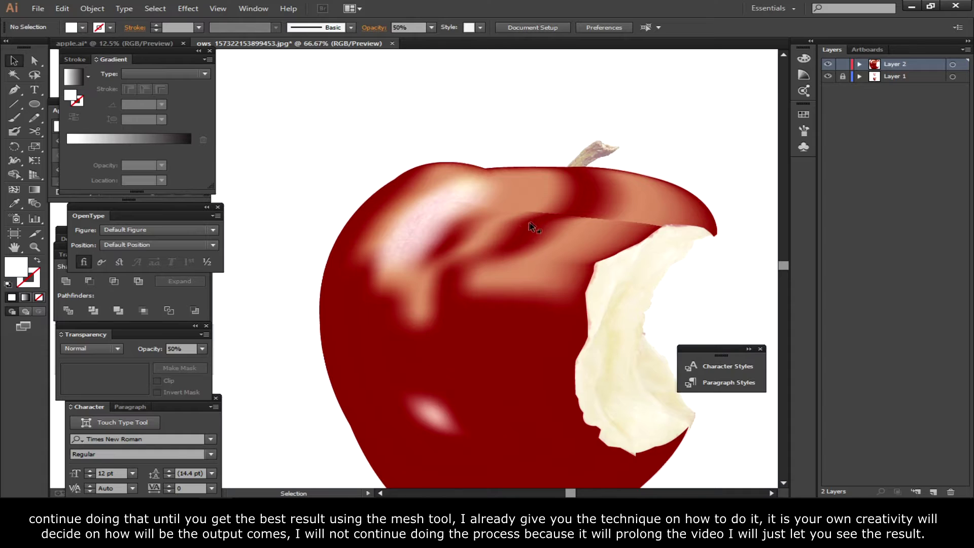
- Give another selected mesh point a salmon tone and zoom out to review
click(460, 243)
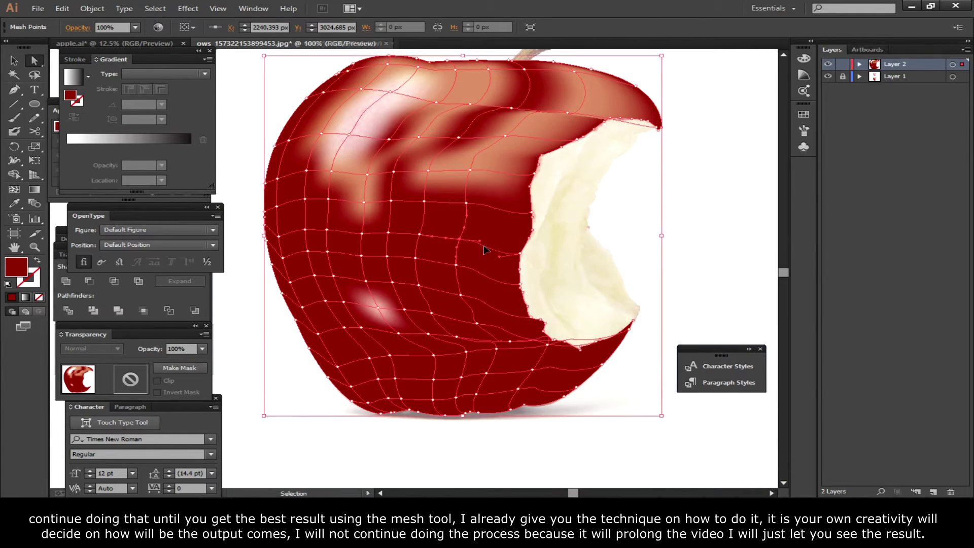
key(ctrl+equal)
key(i)
click(513, 154)
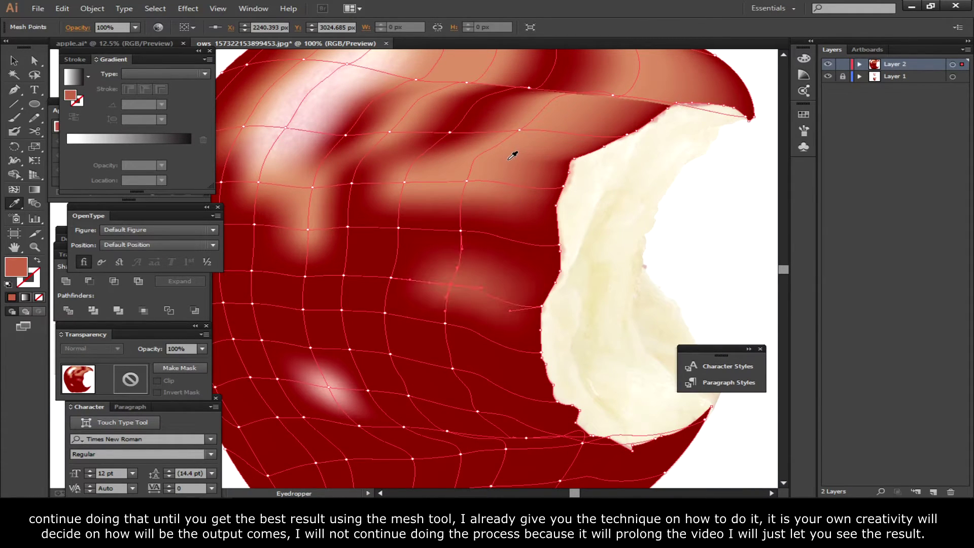
key(ctrl+minus)
key(ctrl+minus)
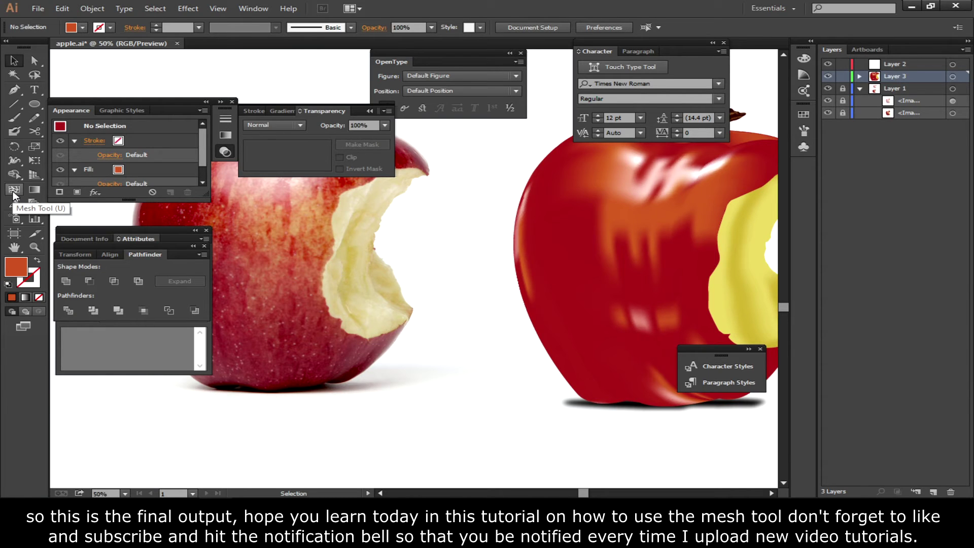
- Toggle the panels off, on, then off again to present both apples
key(Tab)
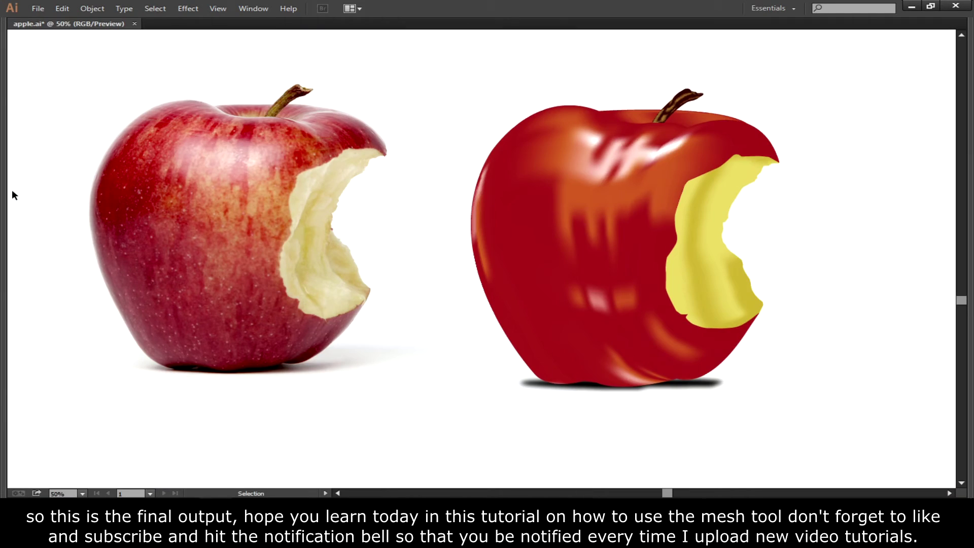
key(Tab)
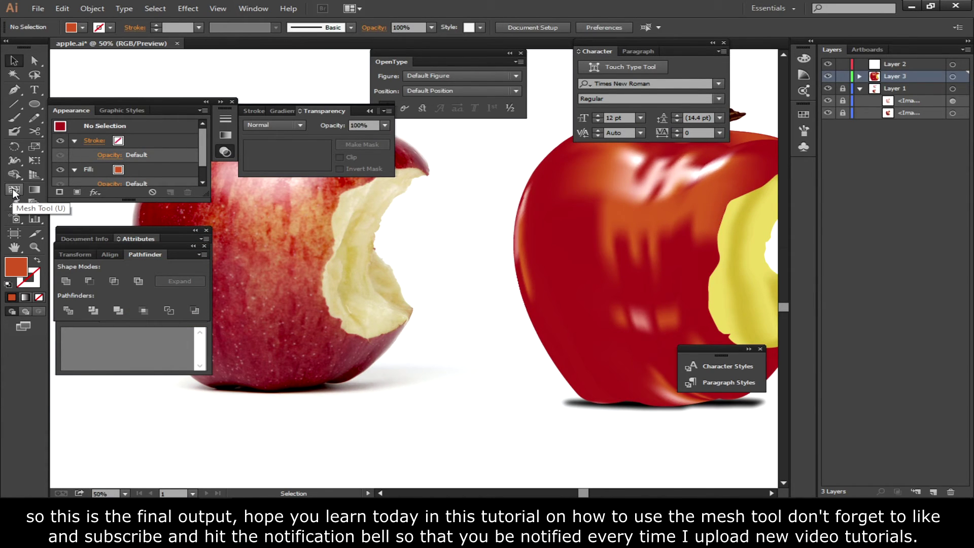
key(Tab)
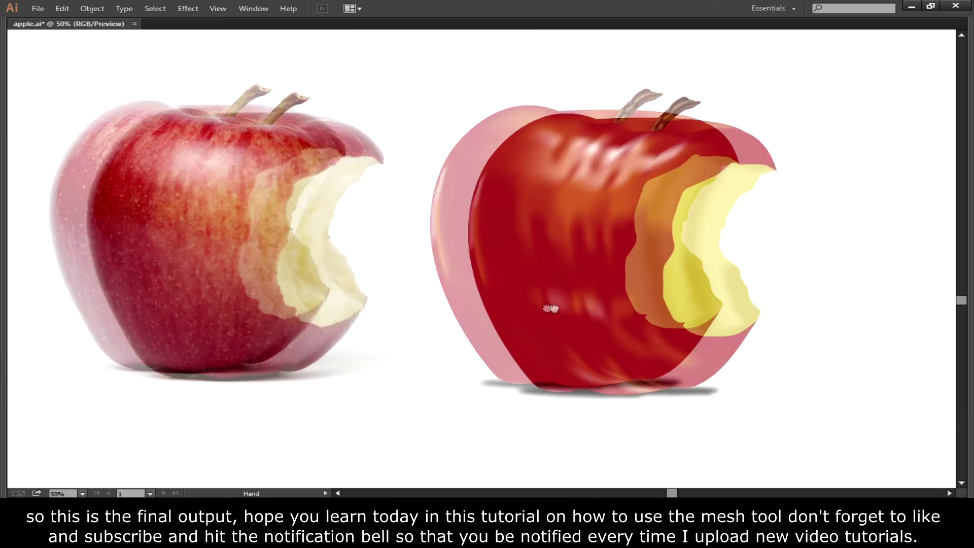